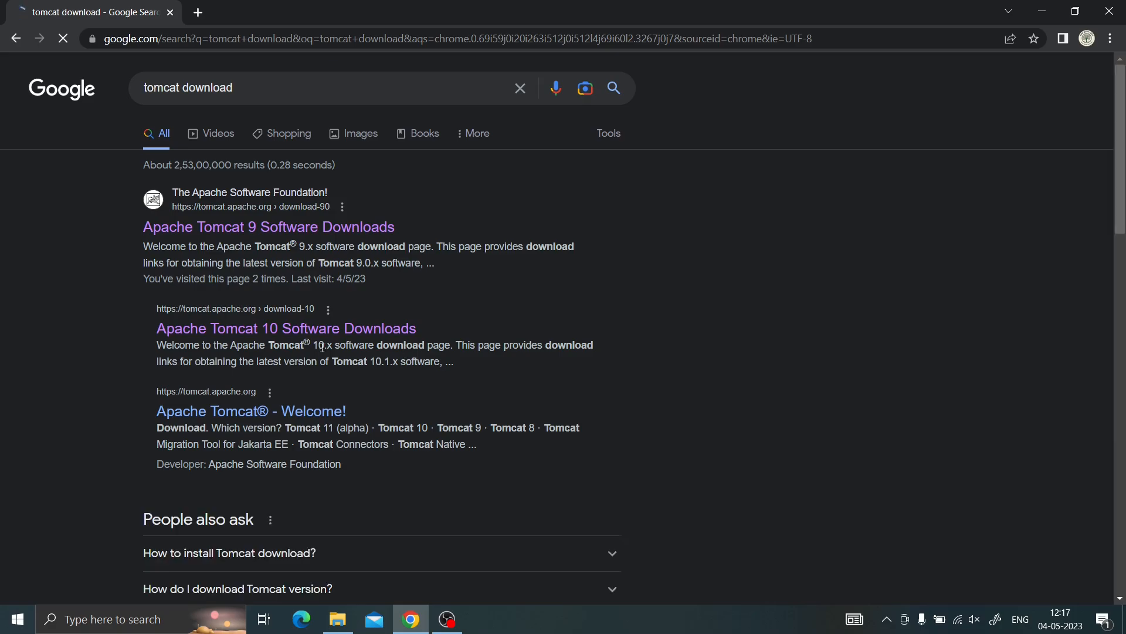
# Download the 32-bit/64-bit Windows Service Installer for version 9.0.74 from the Apache Tomcat 9 Software Downloads page.
pyautogui.click(318, 233)
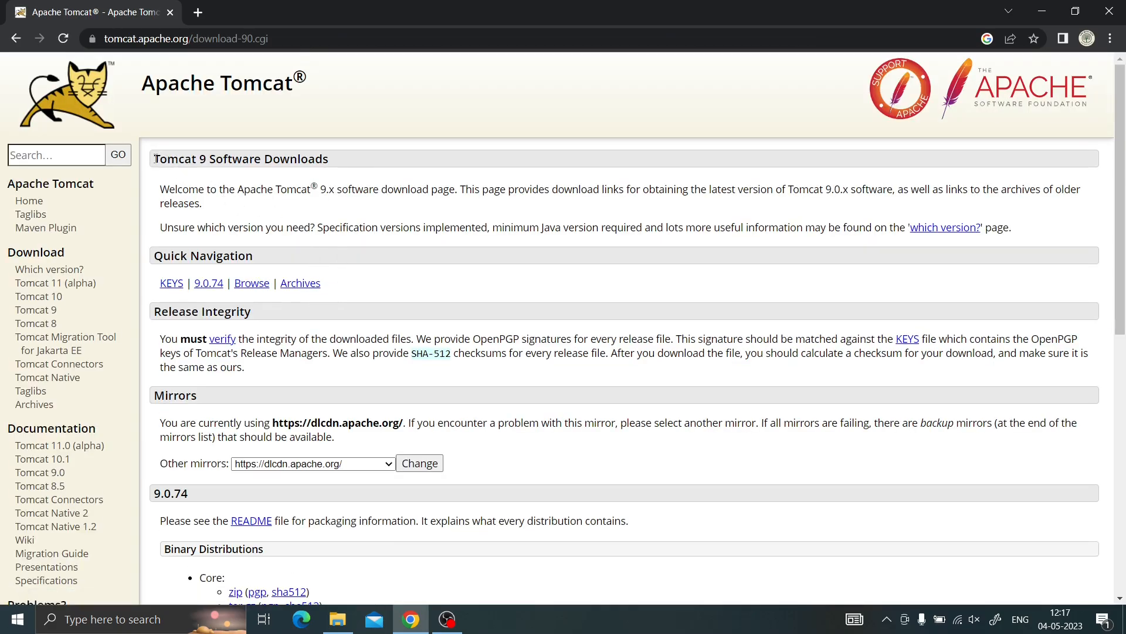
pyautogui.moveTo(155, 158); pyautogui.dragTo(374, 164)
pyautogui.click(369, 184)
pyautogui.scroll(-3, 364, 371)
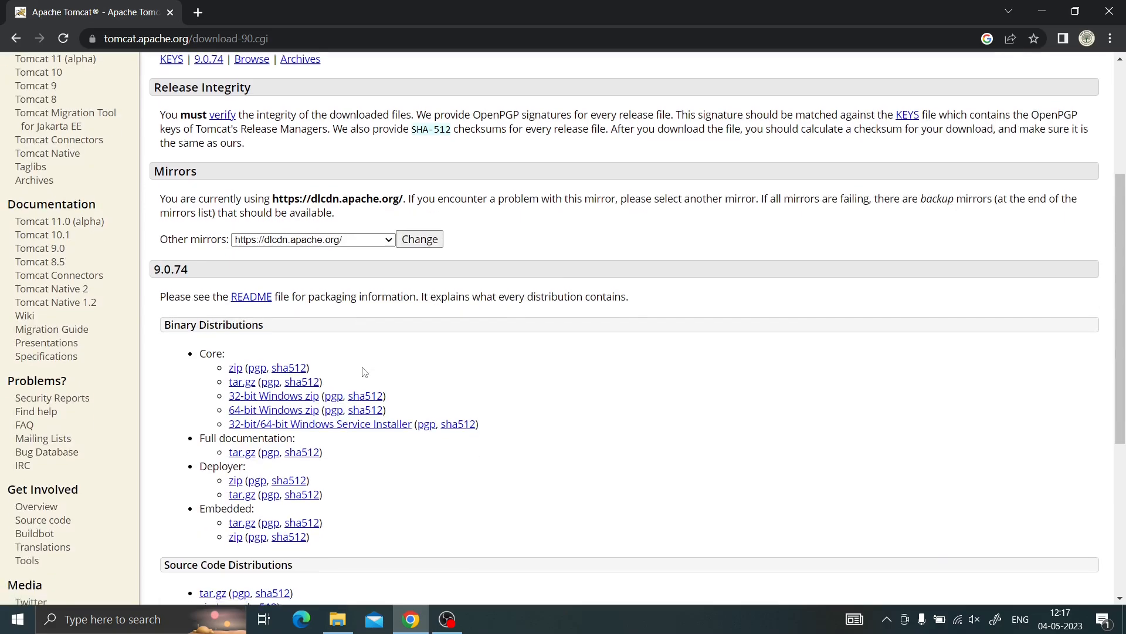
pyautogui.scroll(-1, 363, 371)
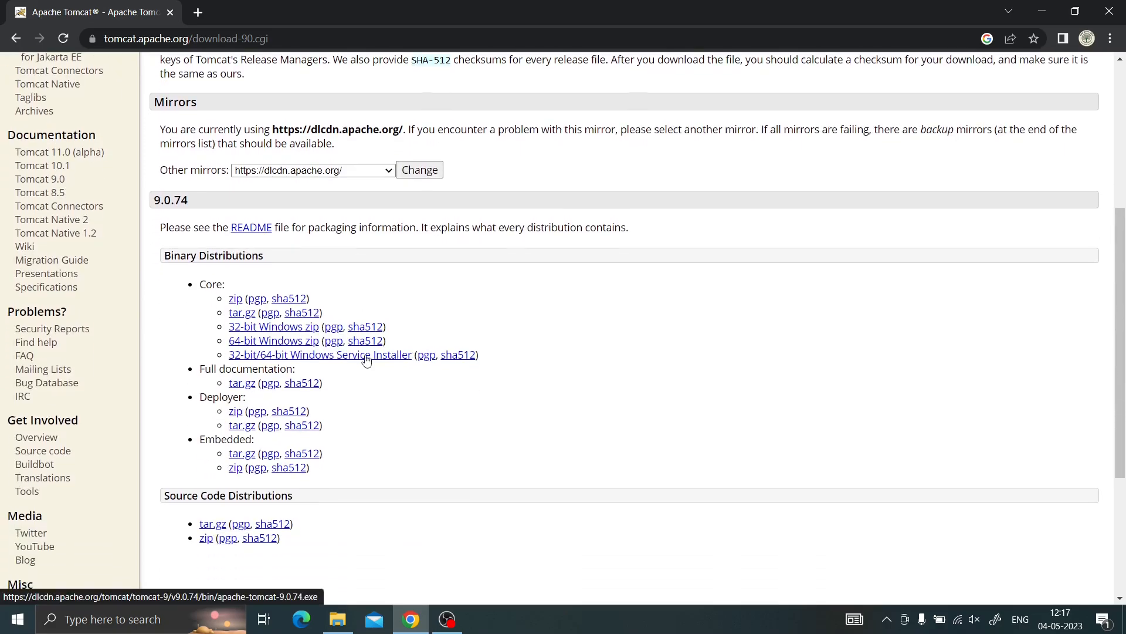
pyautogui.click(366, 356)
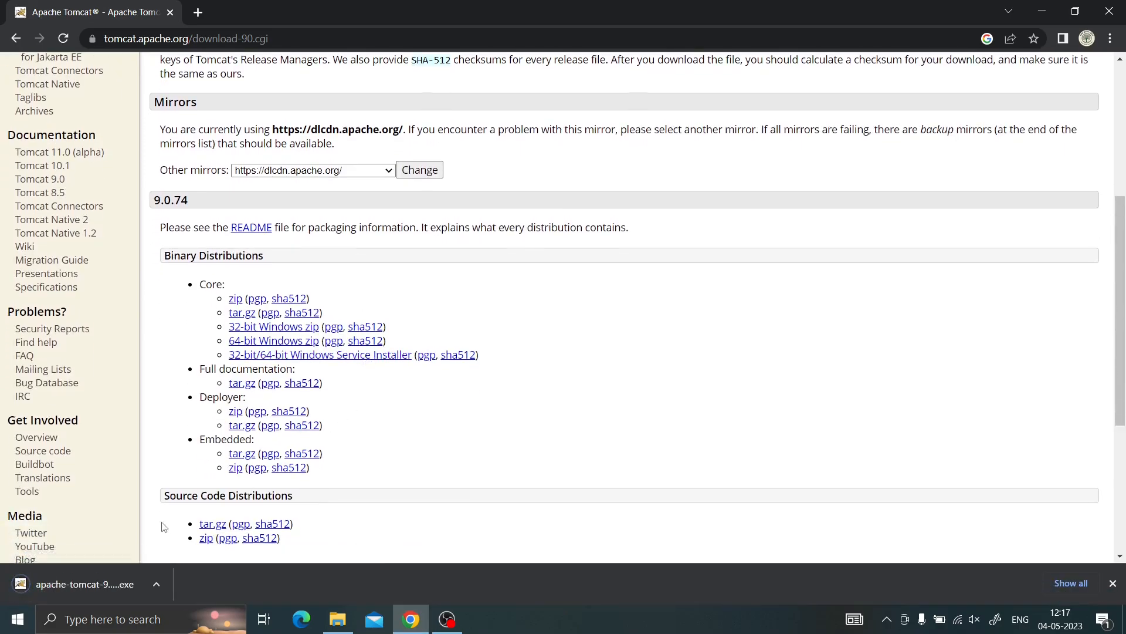
# Launch the downloaded Tomcat installer and proceed to its configuration options, keeping the Normal install type.
pyautogui.click(121, 589)
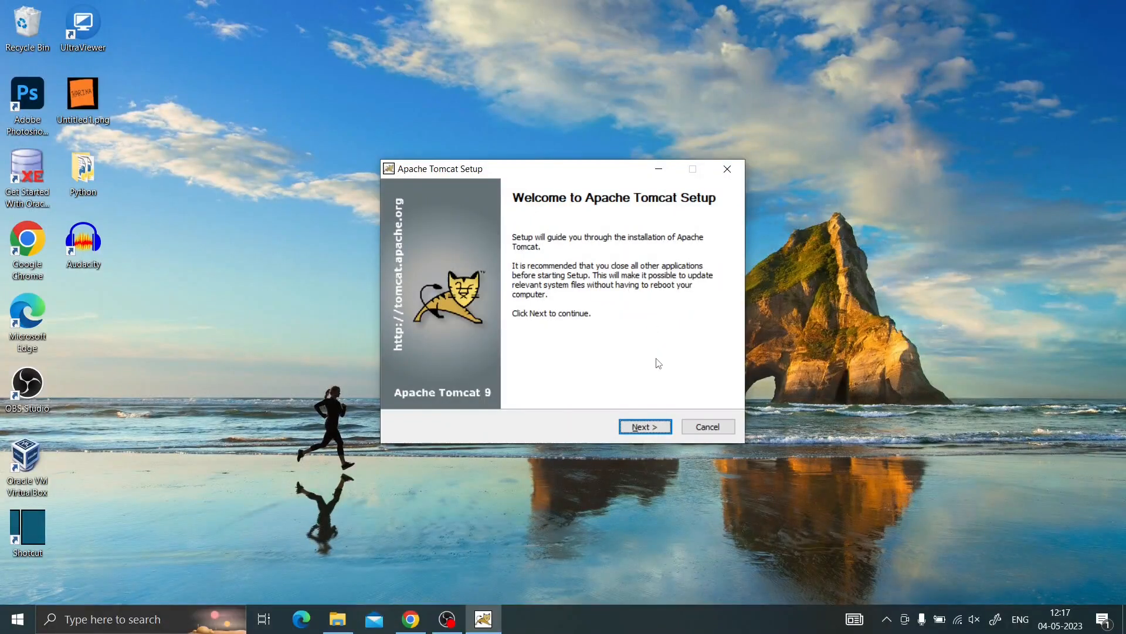
pyautogui.click(645, 427)
pyautogui.click(656, 430)
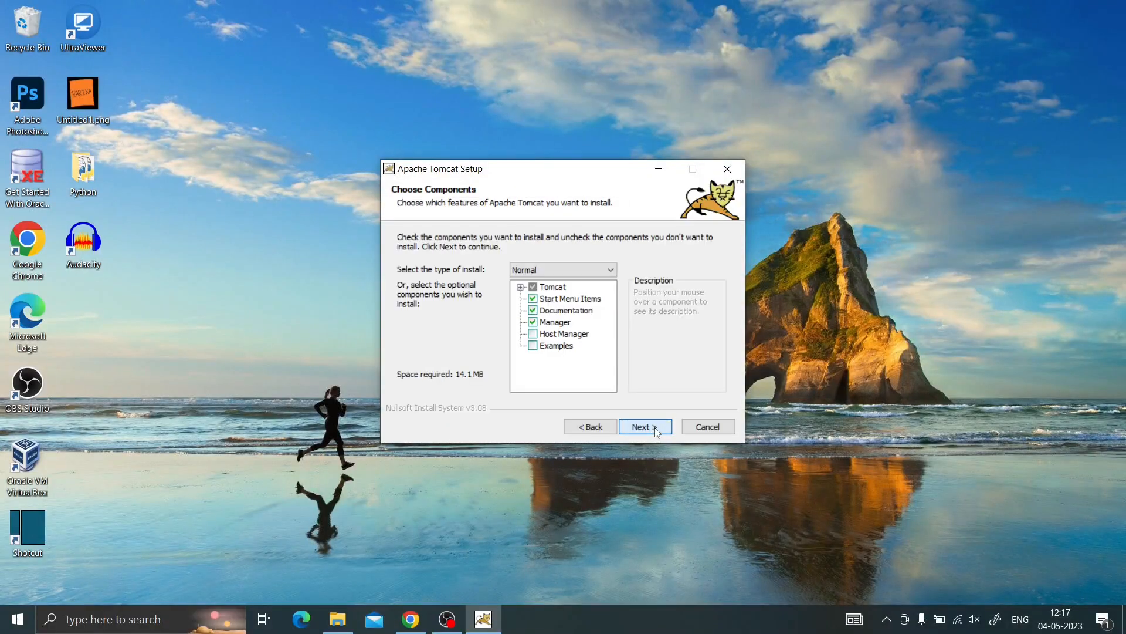
pyautogui.click(653, 431)
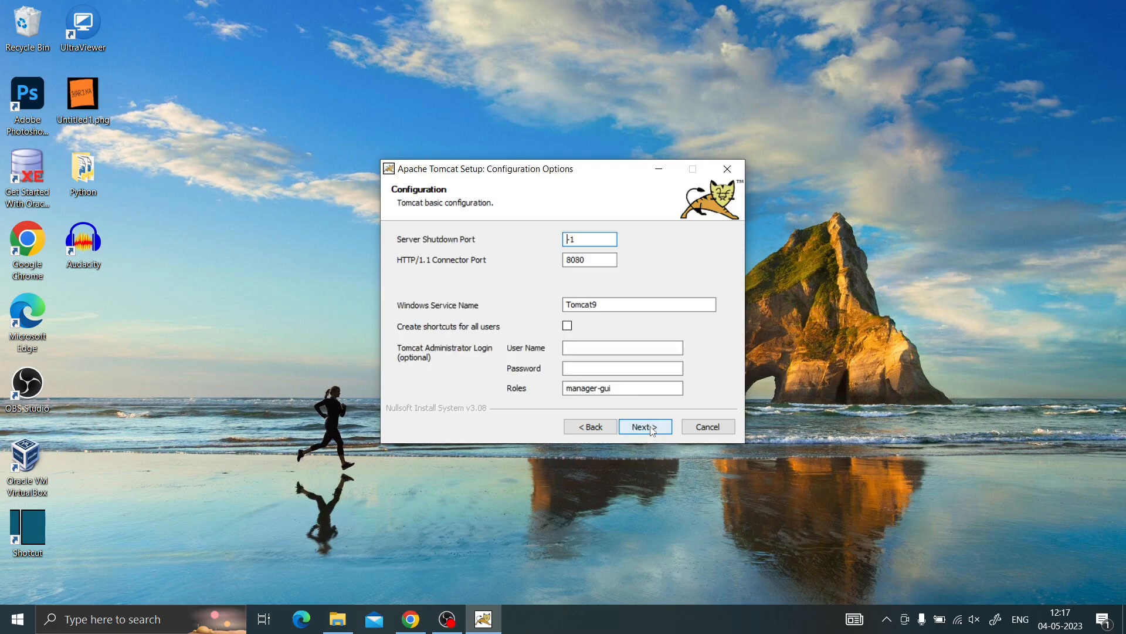
# Set the HTTP/1.1 connector port to 8081 and enter the administrator login with user name admin and the account password.
pyautogui.click(599, 259)
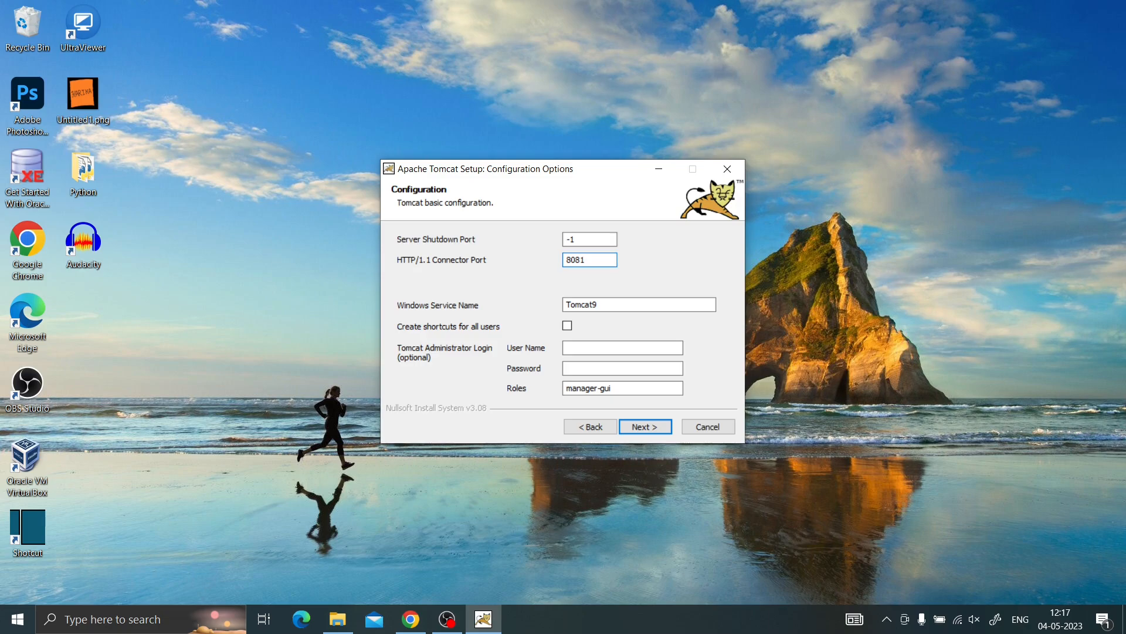
pyautogui.click(620, 348)
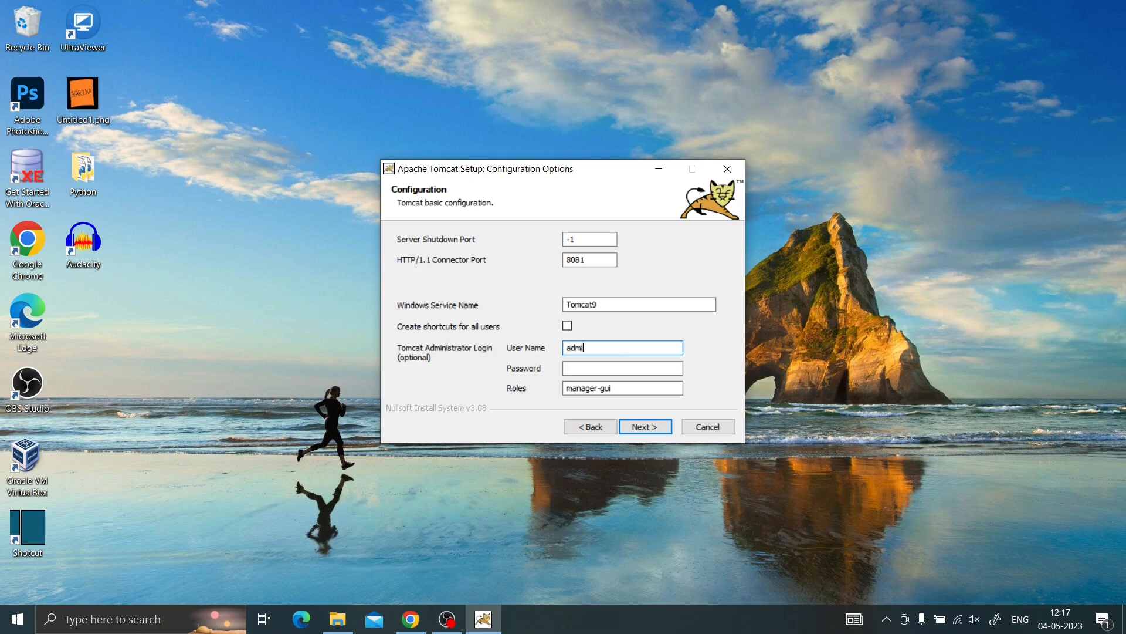
pyautogui.click(626, 366)
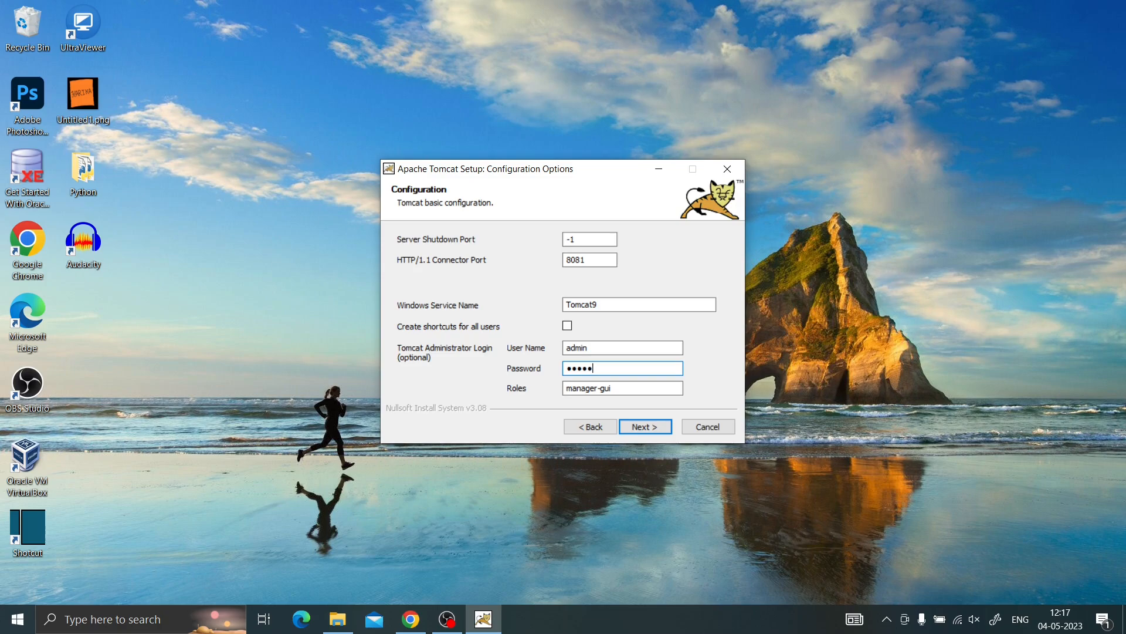
pyautogui.click(645, 427)
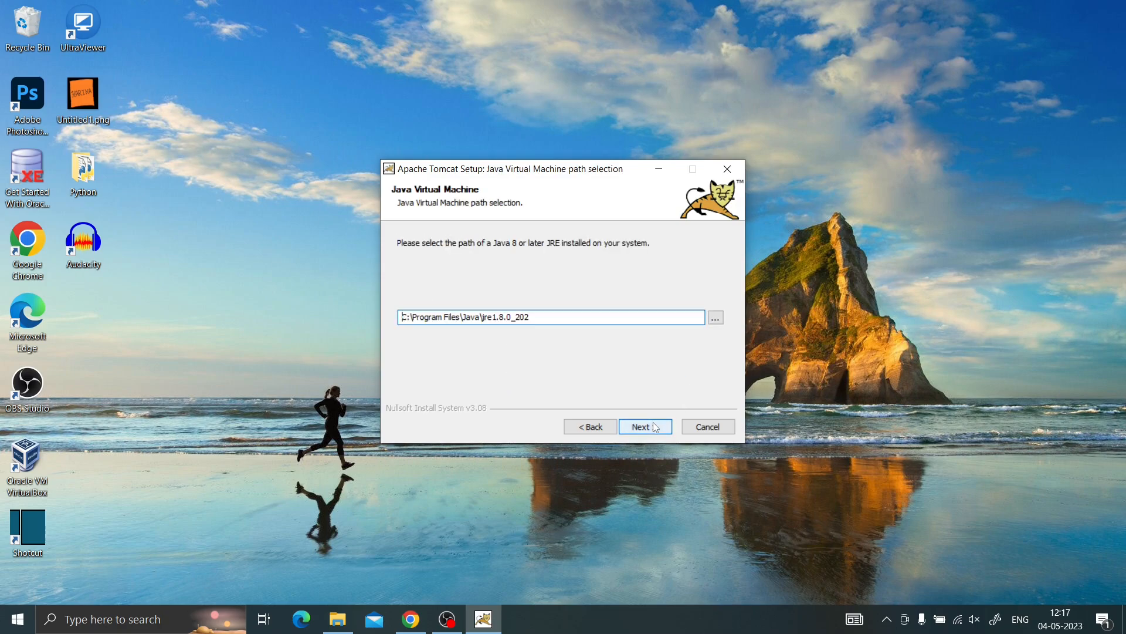
# Install Tomcat with the proposed JRE path and destination folder, then finish setup with Run Apache Tomcat enabled and Show Readme disabled.
pyautogui.click(645, 426)
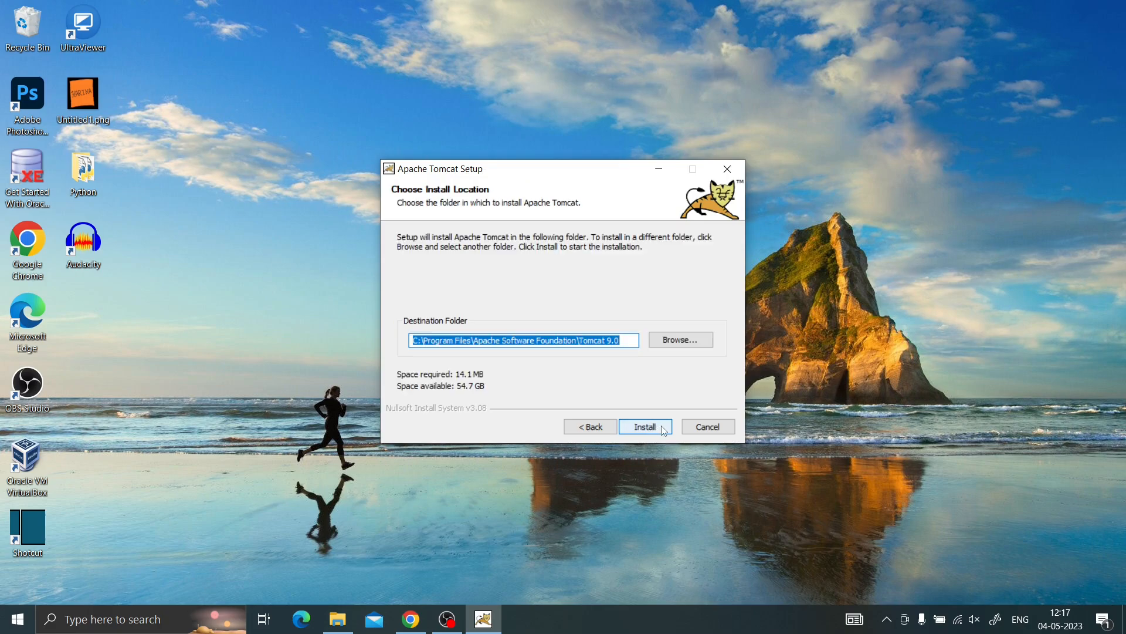
pyautogui.click(645, 427)
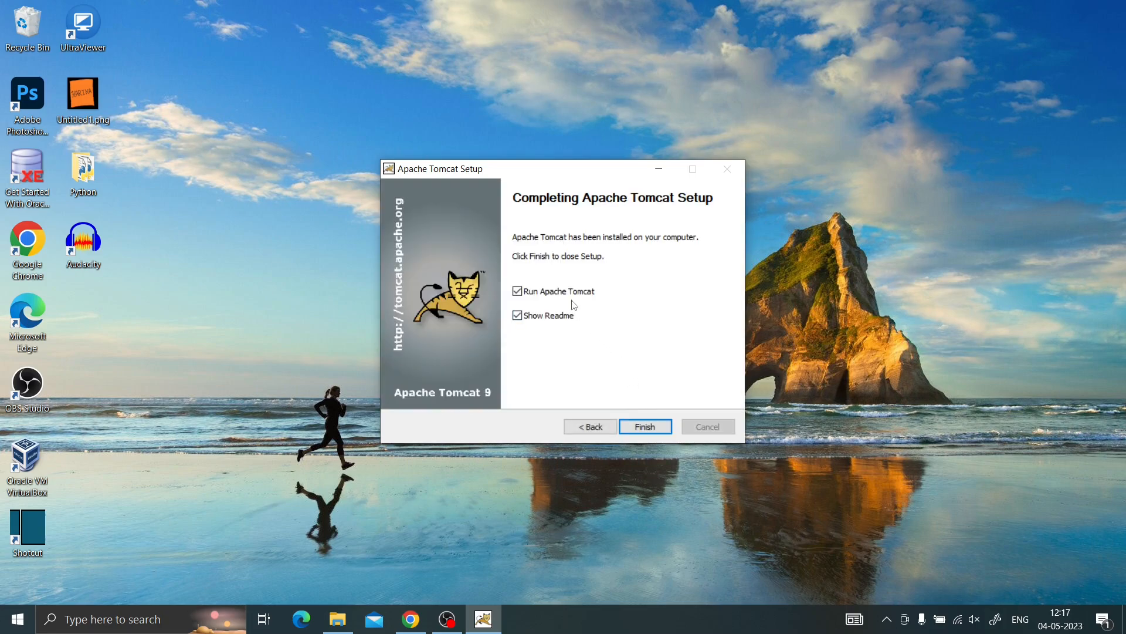
pyautogui.click(552, 319)
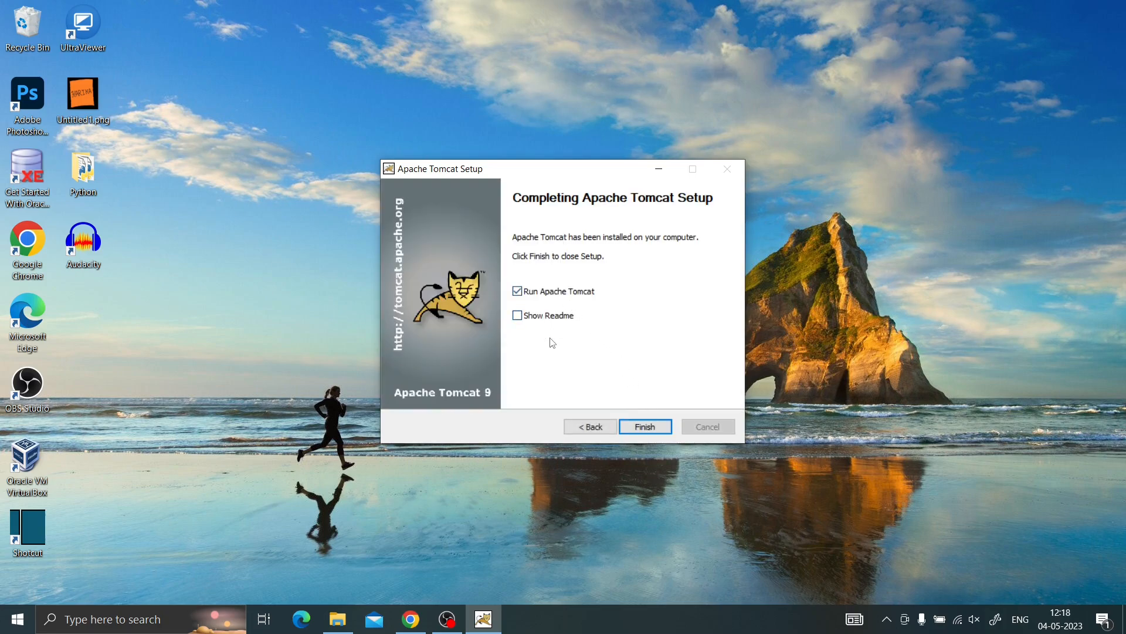
pyautogui.click(648, 426)
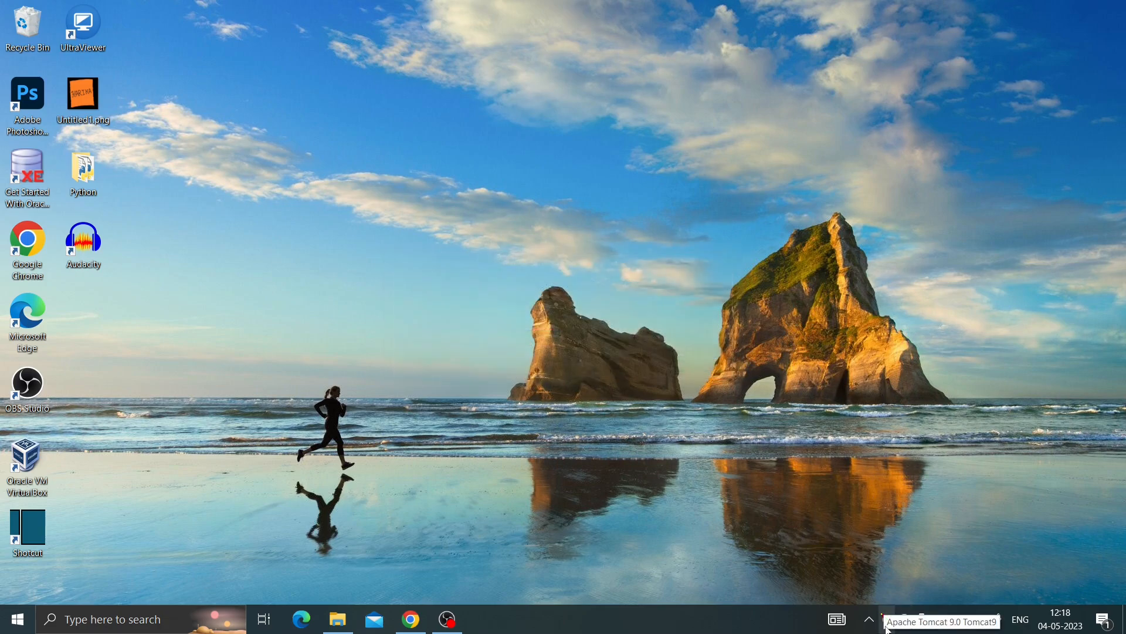
# Switch to Chrome and open localhost:8081 in a new tab.
pyautogui.rightClick(627, 244)
pyautogui.click(657, 293)
pyautogui.click(412, 617)
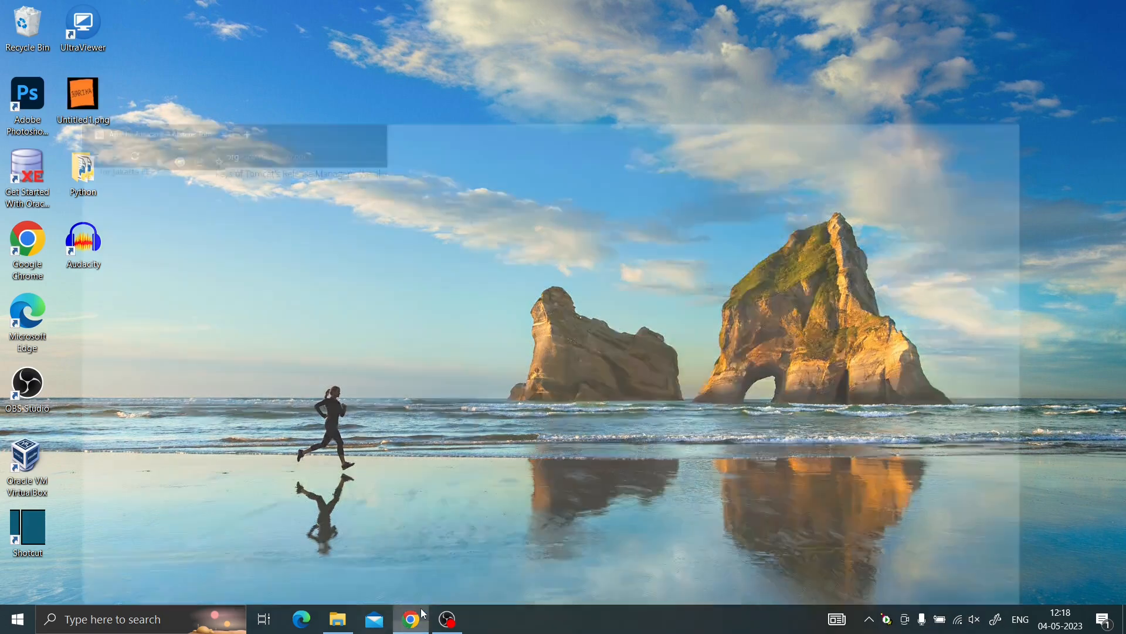
pyautogui.click(202, 12)
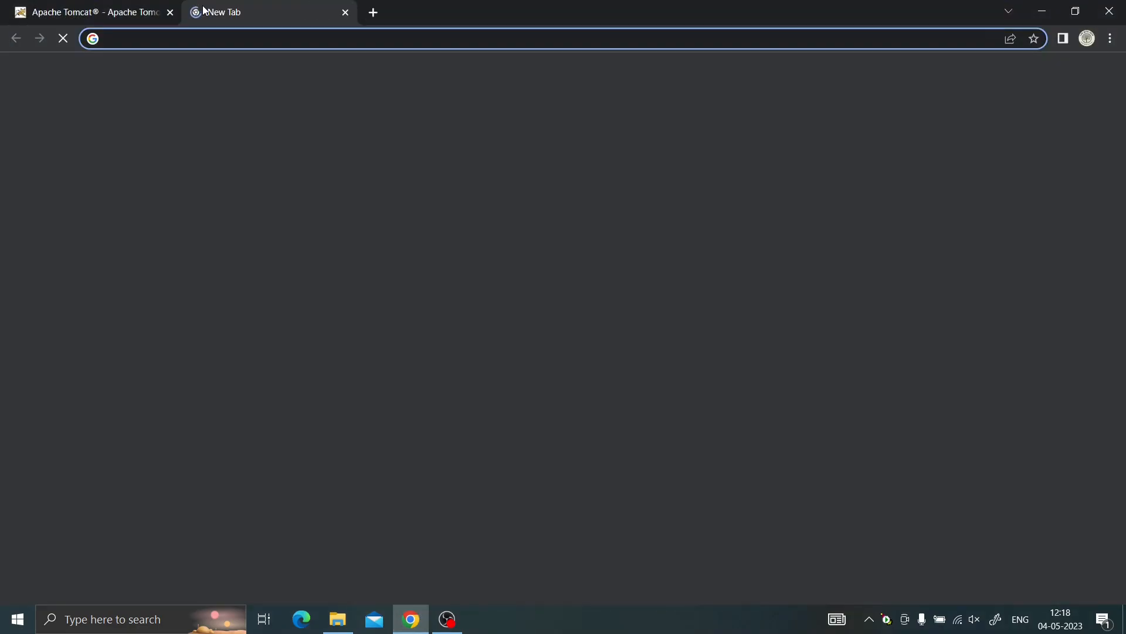
pyautogui.write('local')
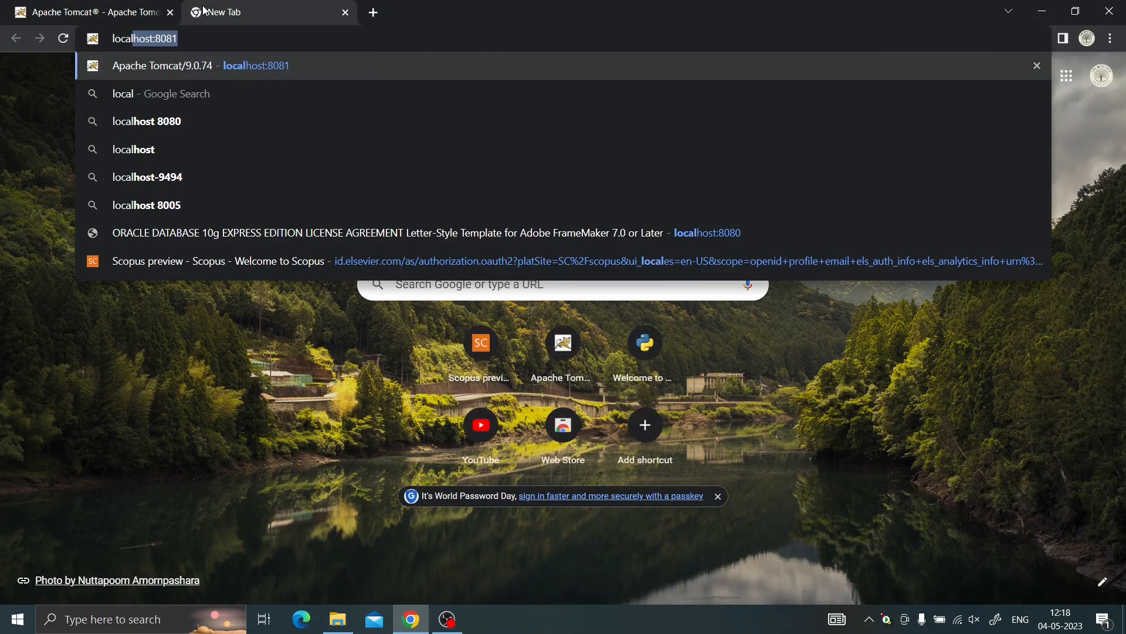
pyautogui.press('Right')
pyautogui.press('Return')
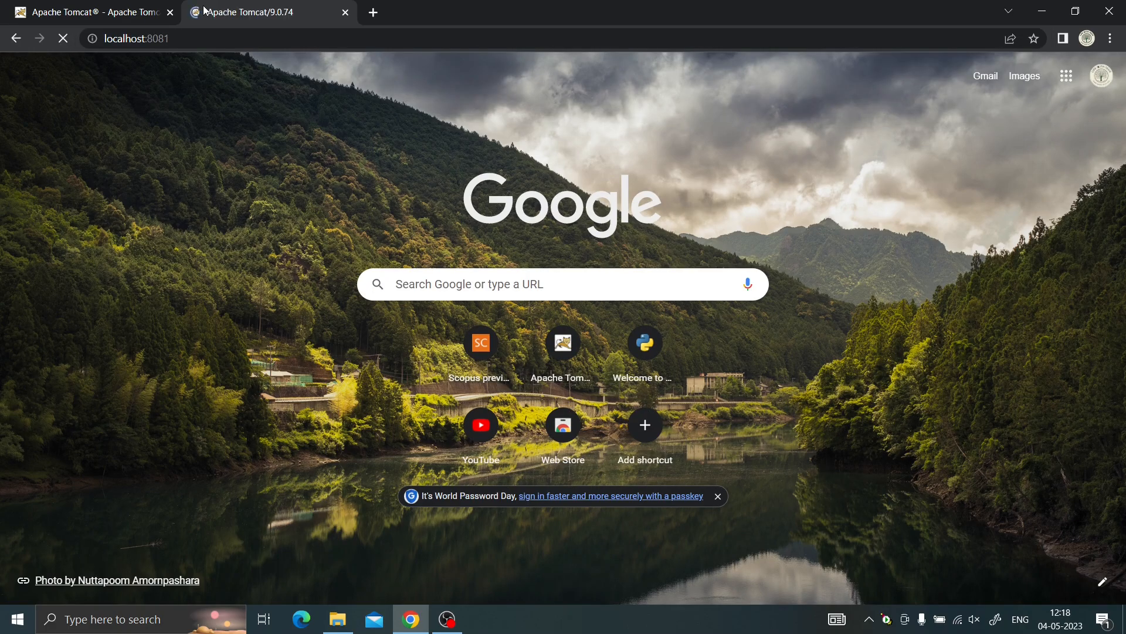
# Open Tomcat's Manager App, sign in as admin with the account password without saving it in the browser, and look over the manager page.
pyautogui.scroll(-3, 641, 336)
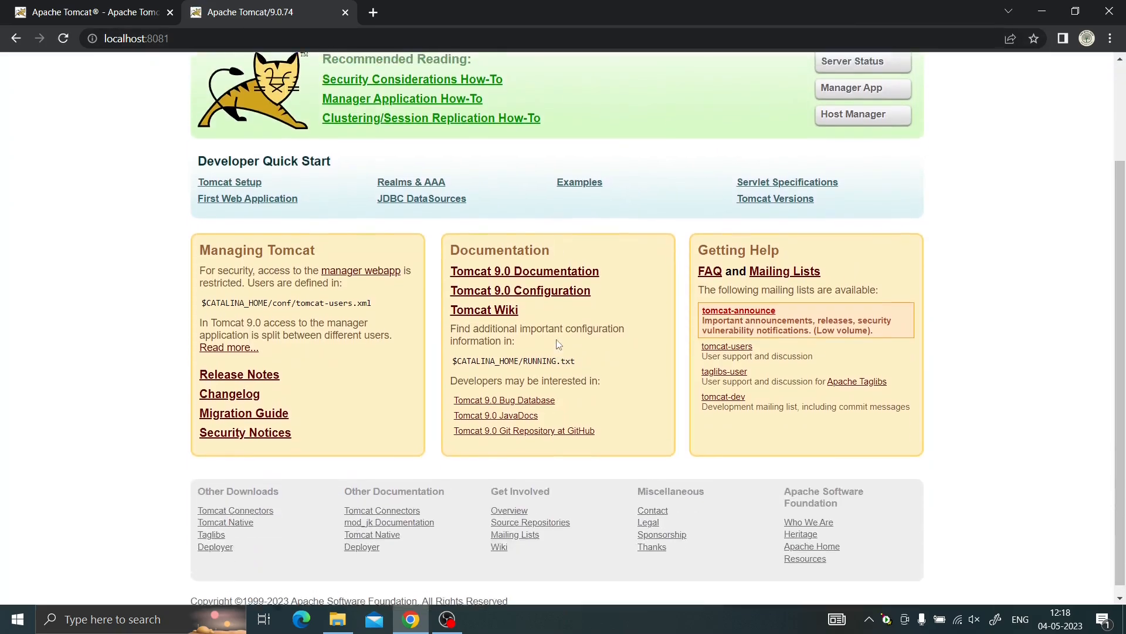
pyautogui.scroll(3, 572, 342)
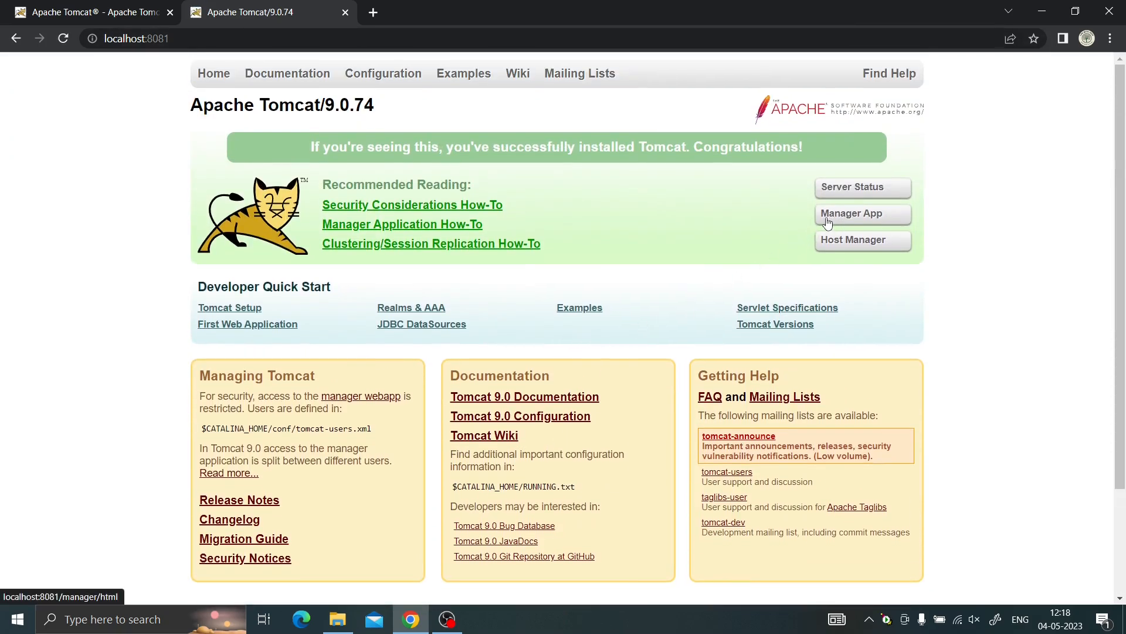
pyautogui.click(902, 219)
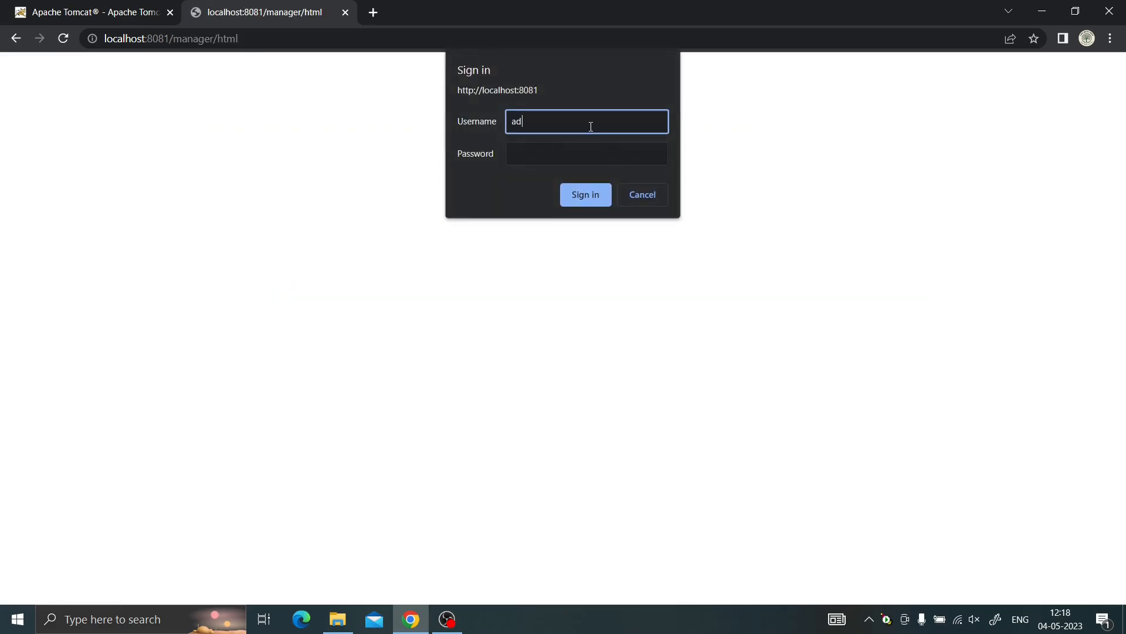
pyautogui.press('Tab')
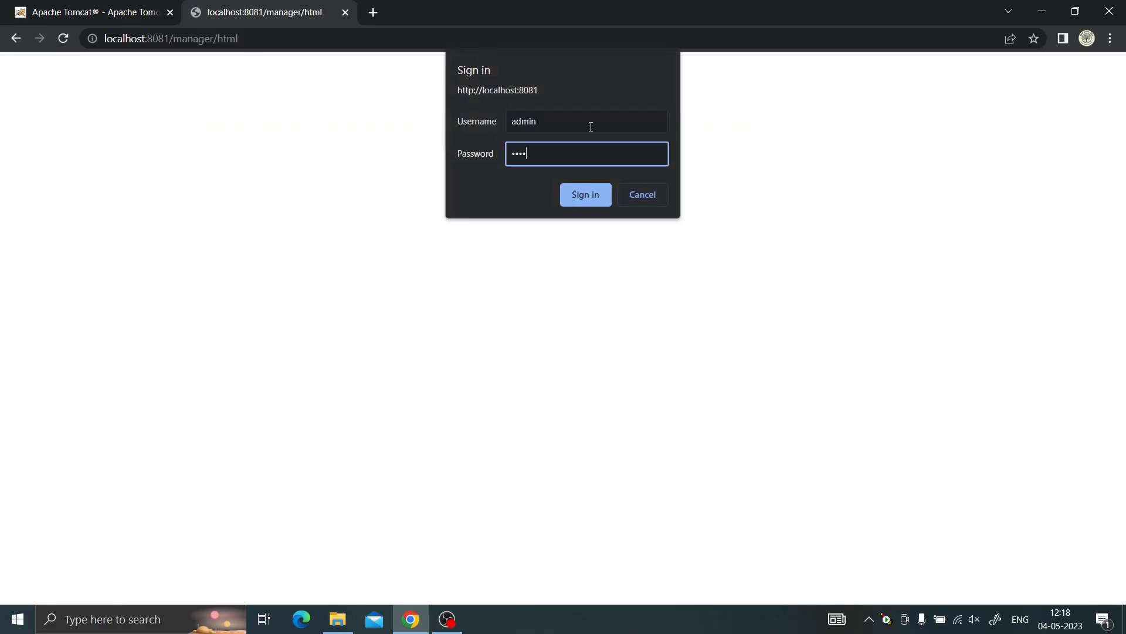
pyautogui.click(597, 195)
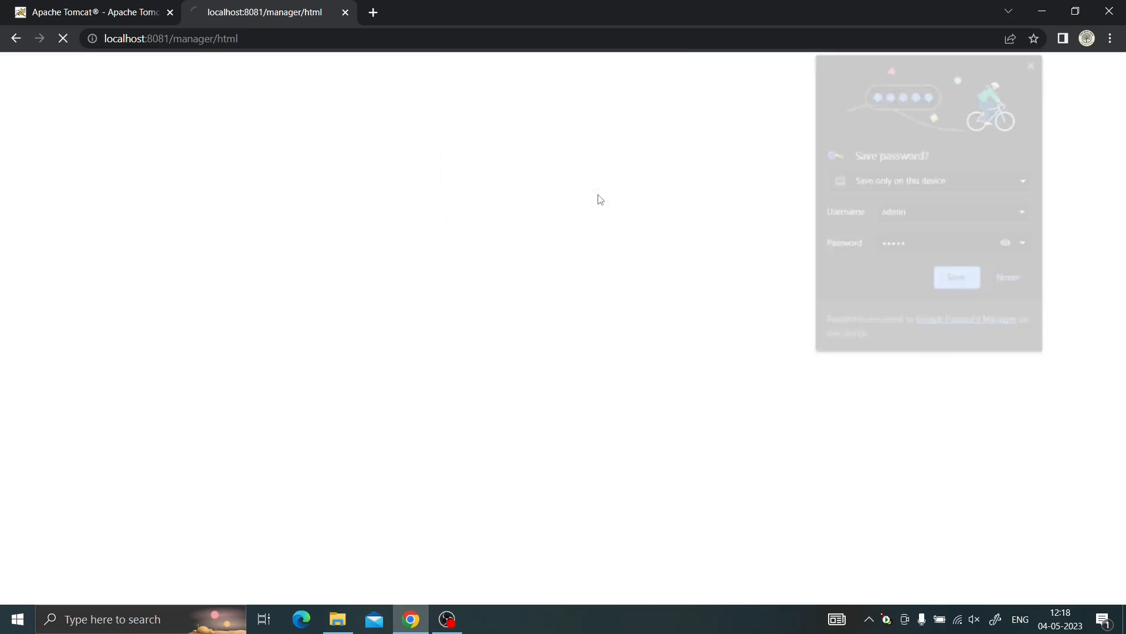
pyautogui.click(1010, 280)
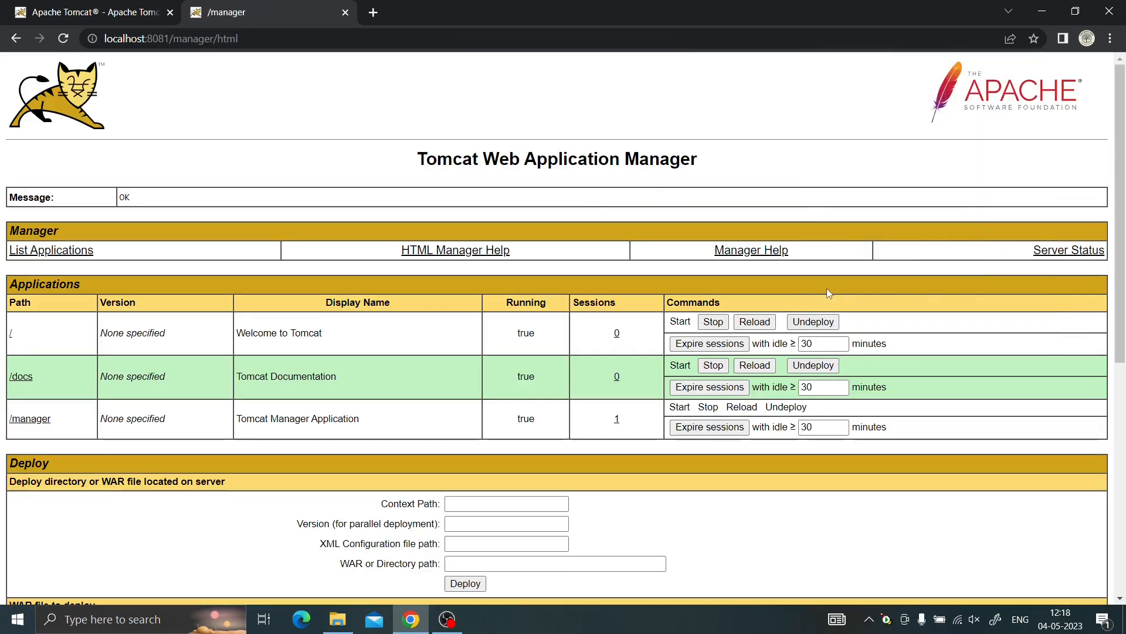
pyautogui.scroll(-6, 346, 353)
pyautogui.scroll(-1, 403, 358)
pyautogui.scroll(7, 403, 358)
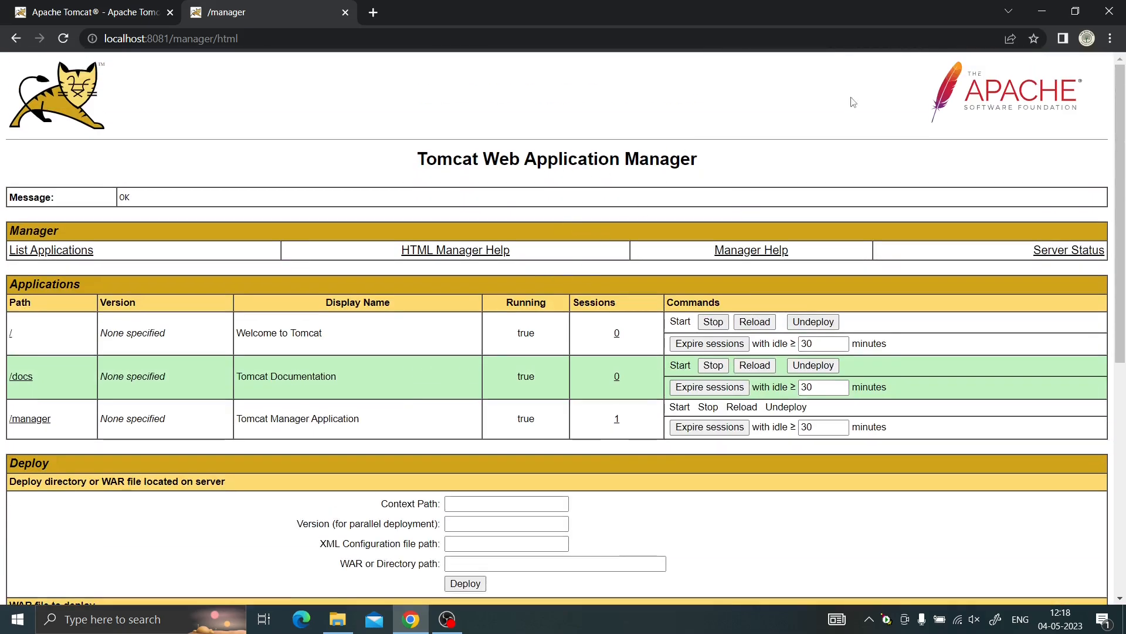
# Switch to File Explorer and open C:\Program Files\Apache Software Foundation\Tomcat 9.0\webapps, granting access to the Tomcat 9.0 folder.
pyautogui.click(1043, 10)
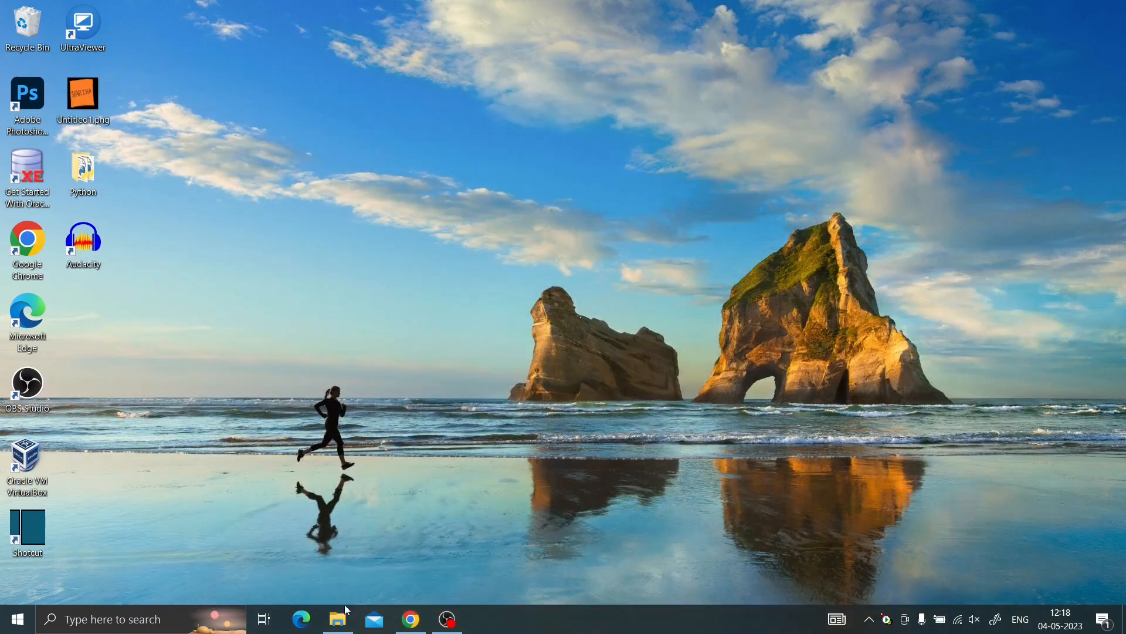
pyautogui.click(339, 619)
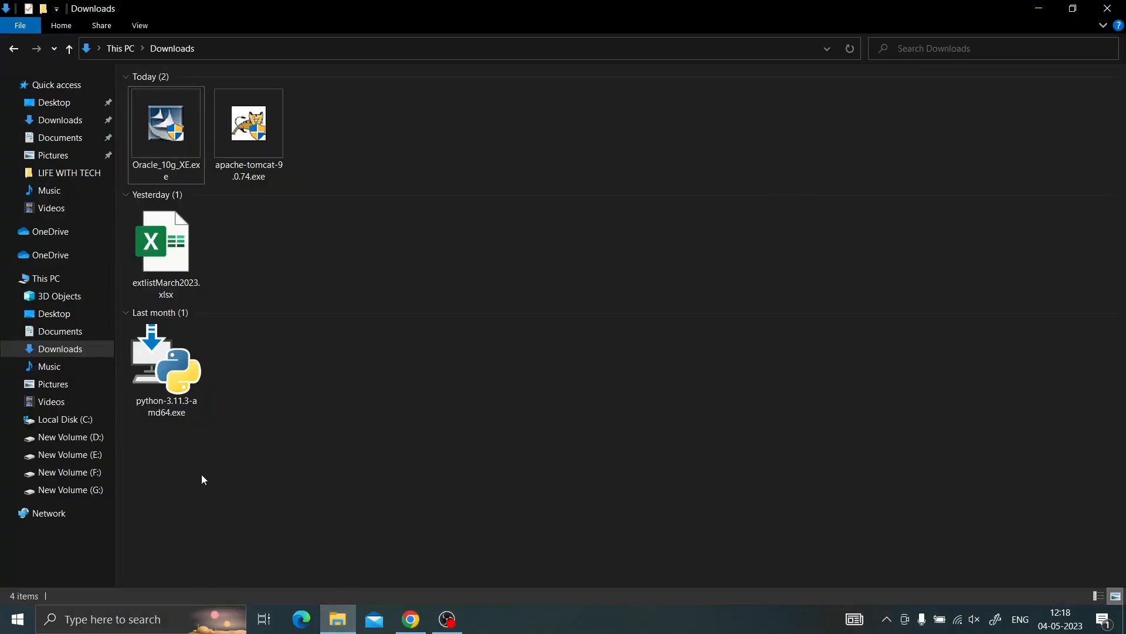
pyautogui.click(76, 420)
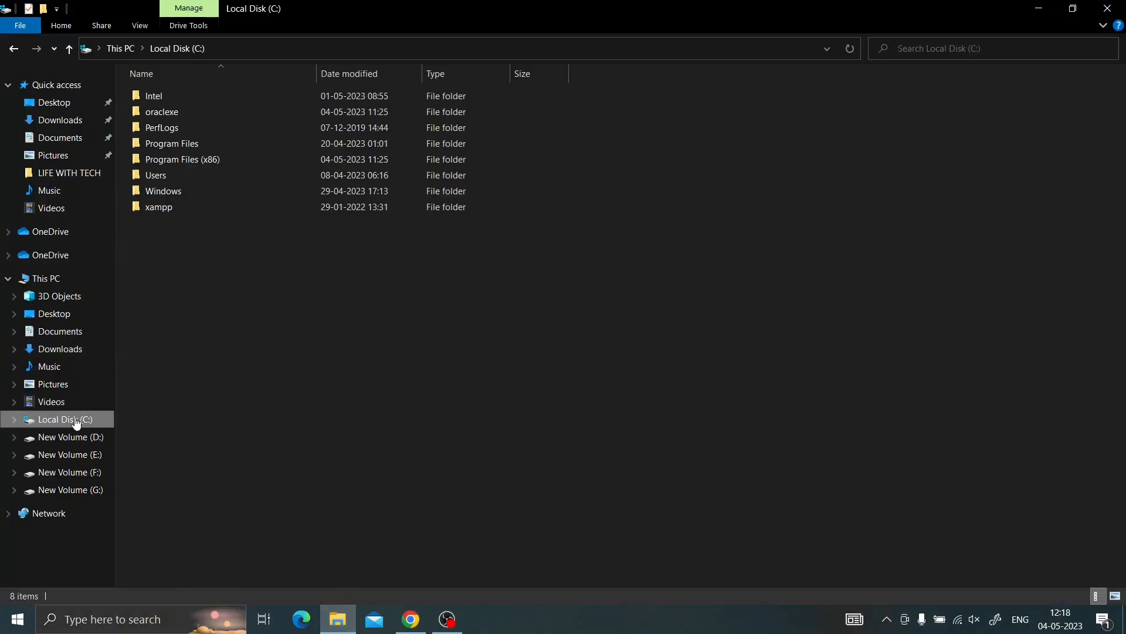
pyautogui.doubleClick(205, 145)
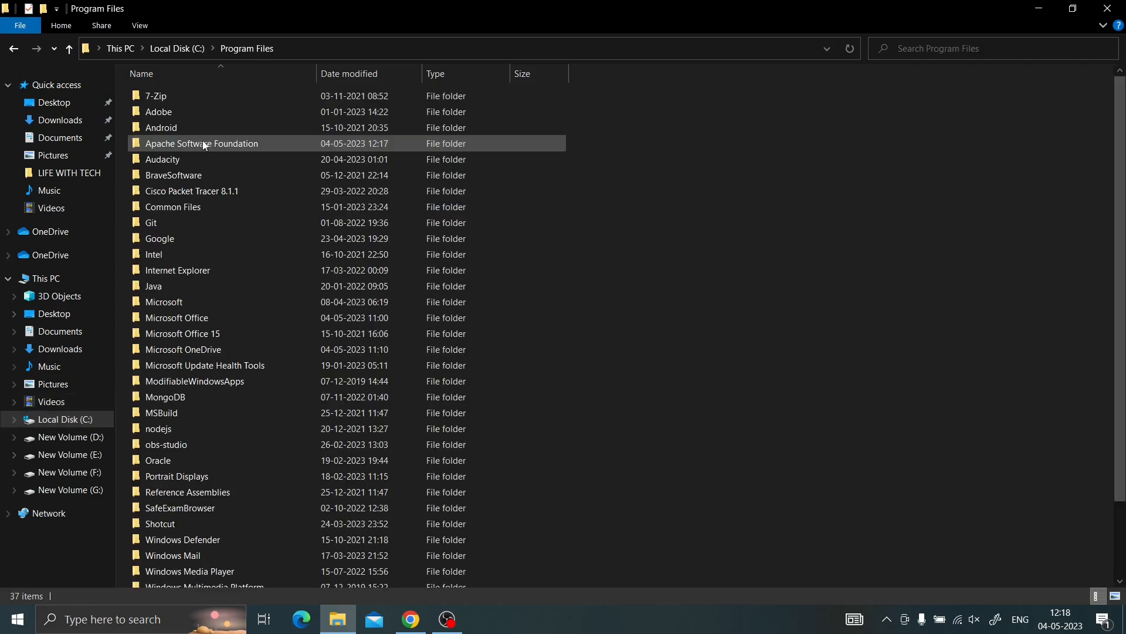
pyautogui.doubleClick(203, 142)
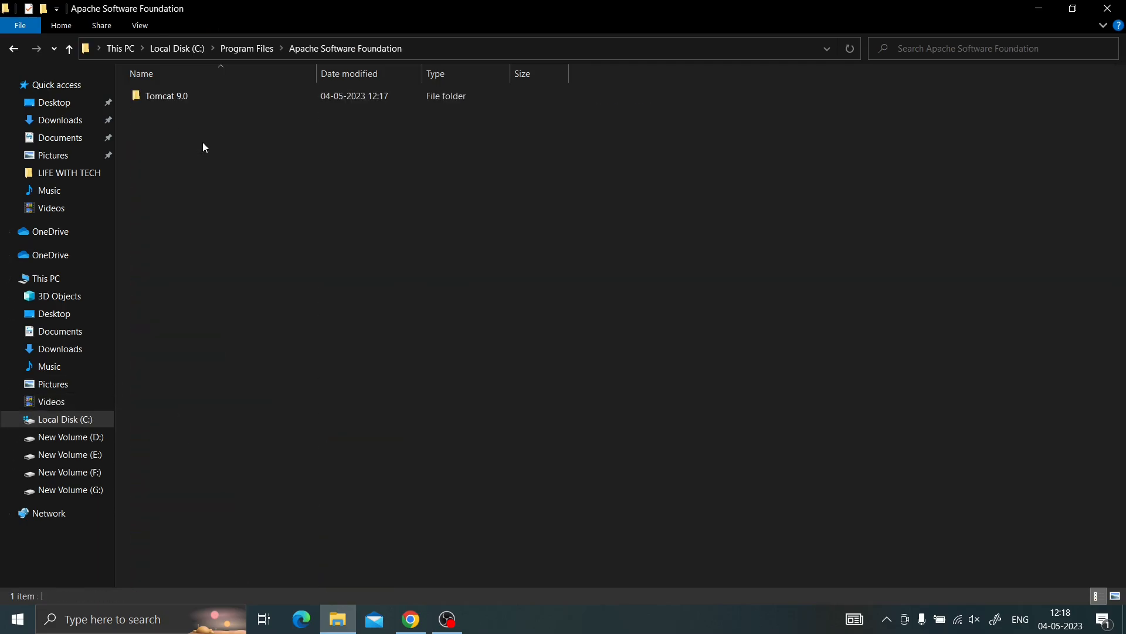
pyautogui.doubleClick(221, 97)
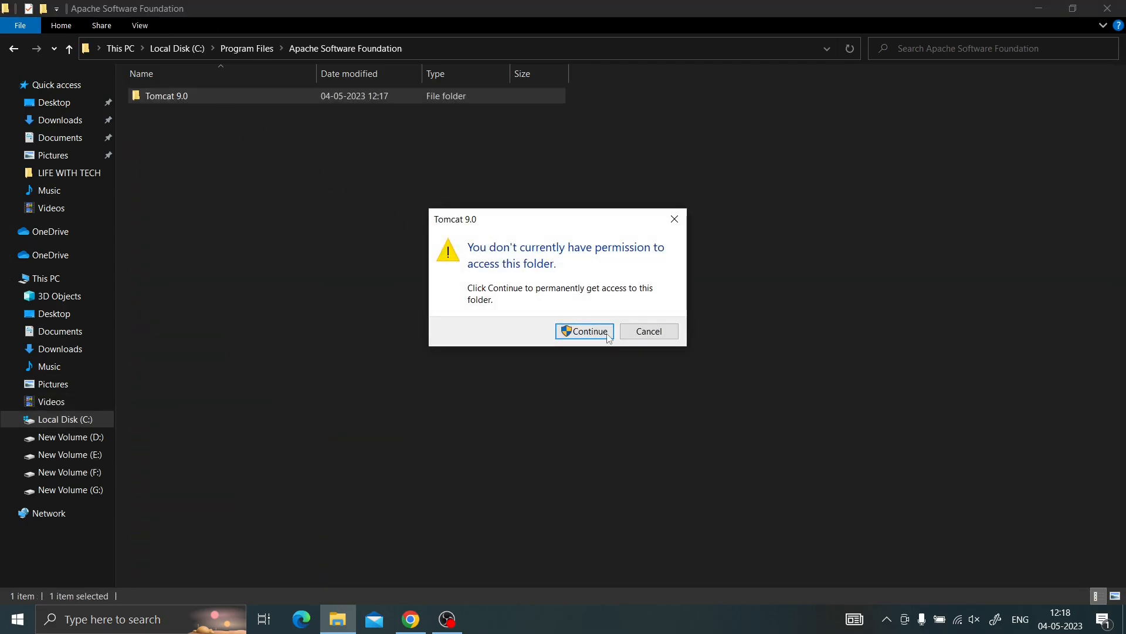
pyautogui.click(587, 330)
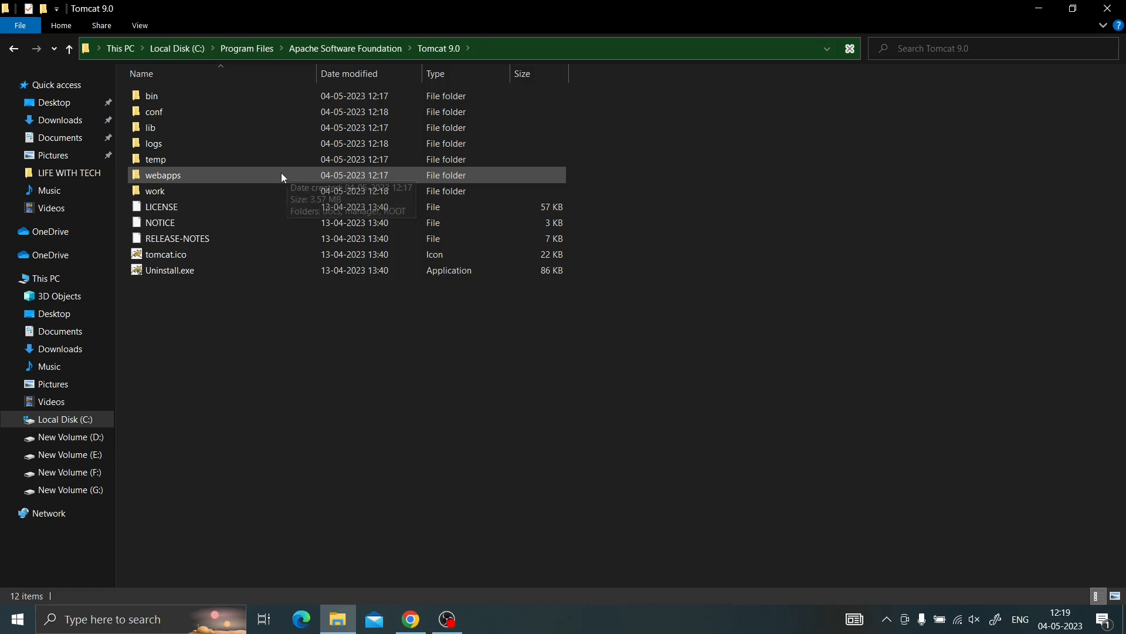
pyautogui.doubleClick(192, 170)
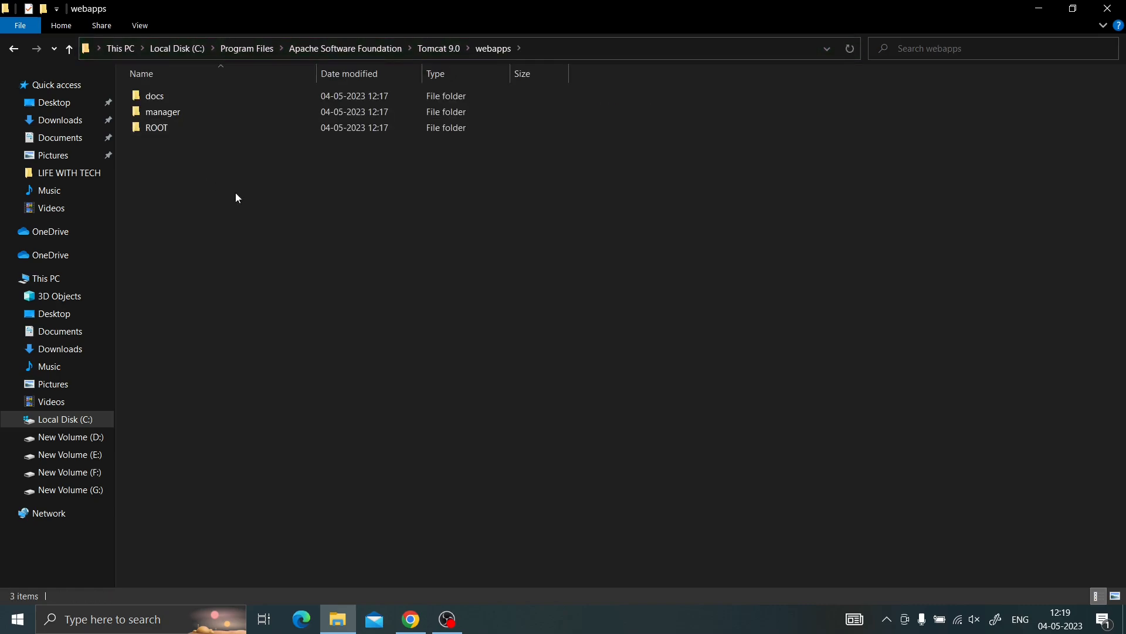
# Create a folder named MyProject inside webapps and open it.
pyautogui.rightClick(257, 203)
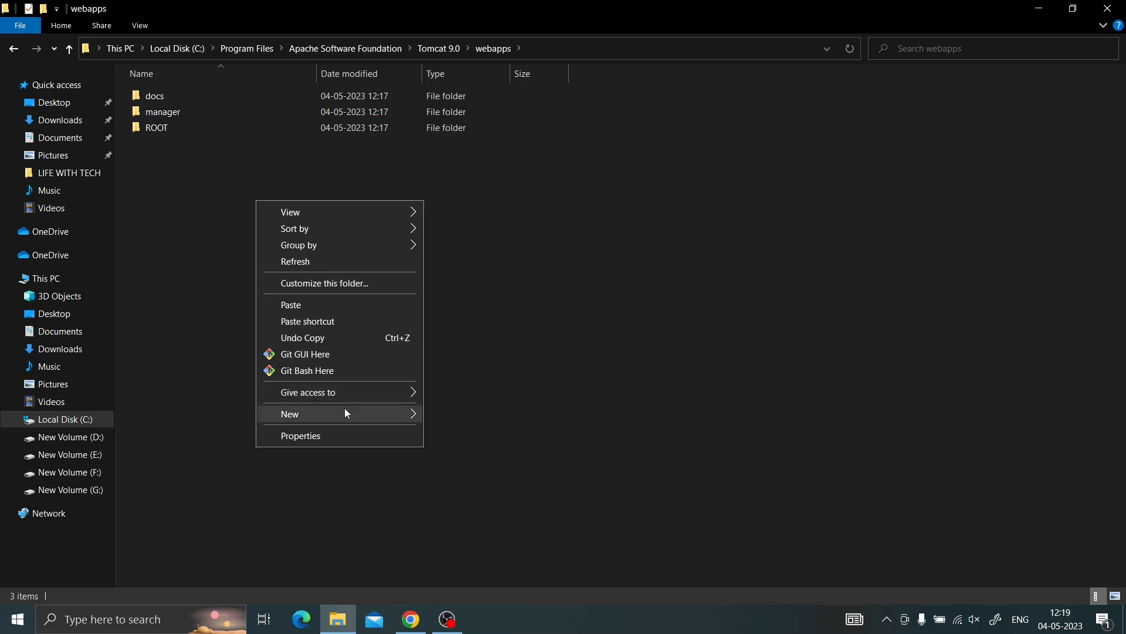
pyautogui.moveTo(345, 412)
pyautogui.click(459, 416)
pyautogui.write('M')
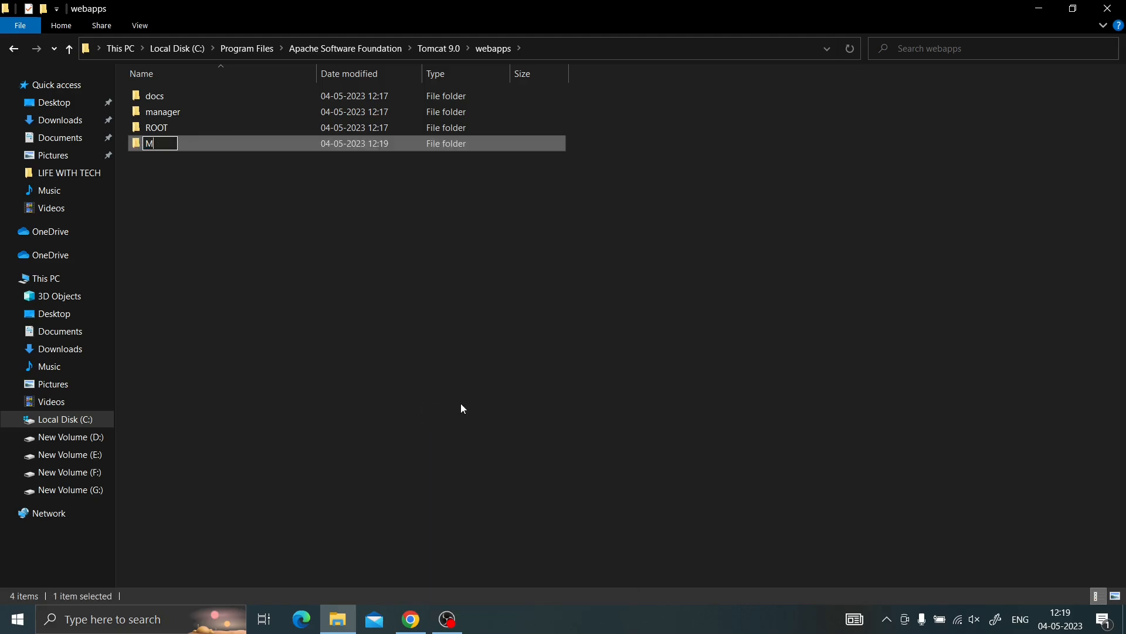
pyautogui.write('yProject')
pyautogui.press('Return')
pyautogui.press('Return')
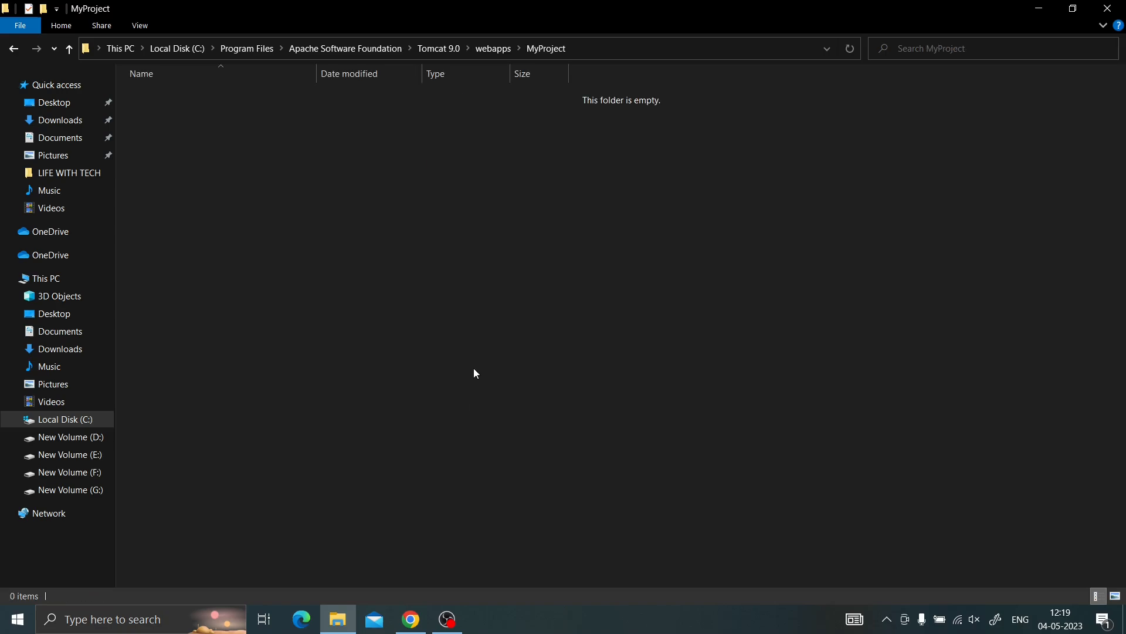
# Create a text document in the MyProject folder, name it index.html and accept the file extension change.
pyautogui.rightClick(406, 216)
pyautogui.moveTo(484, 429)
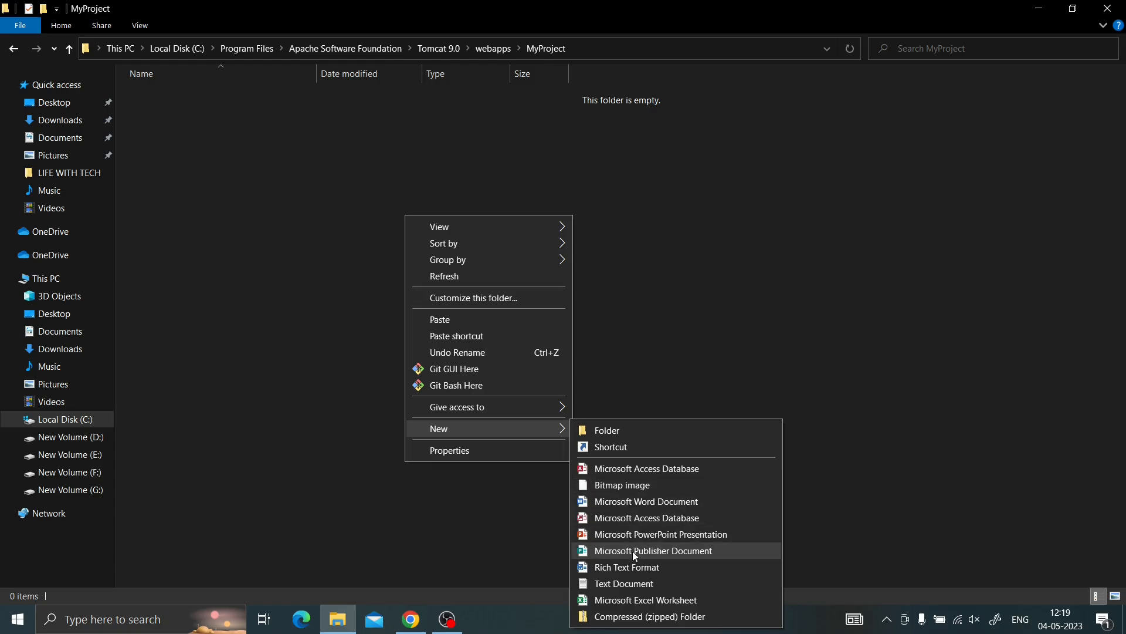
pyautogui.click(624, 583)
pyautogui.write('i')
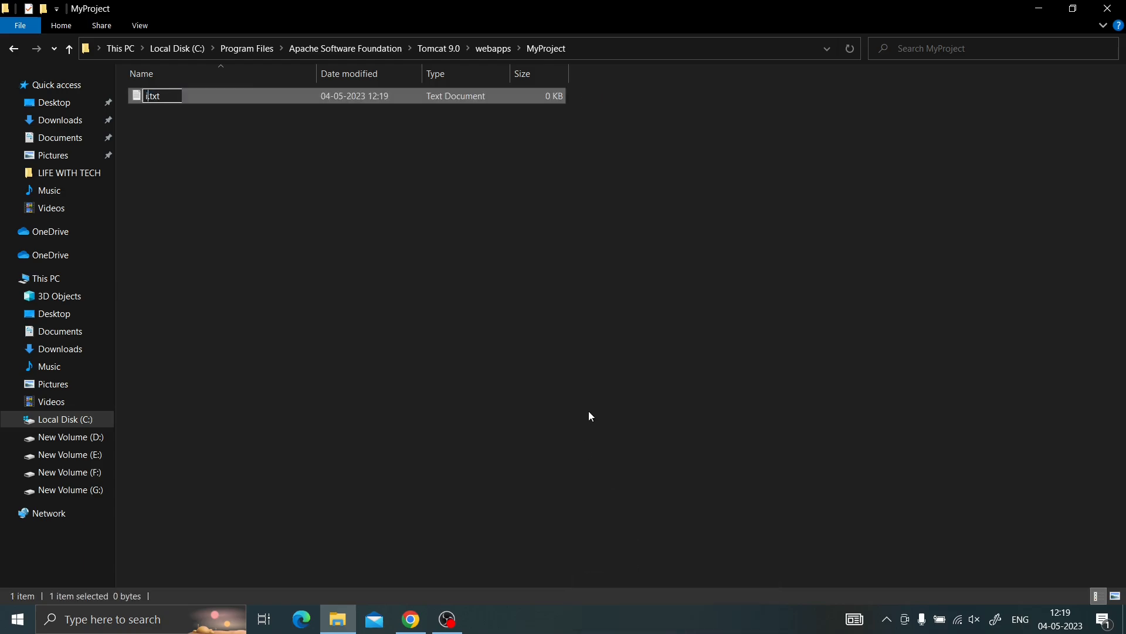
pyautogui.write('ndex')
pyautogui.press('Delete')
pyautogui.press('Delete')
pyautogui.write('html')
pyautogui.press('Return')
pyautogui.press('Return')
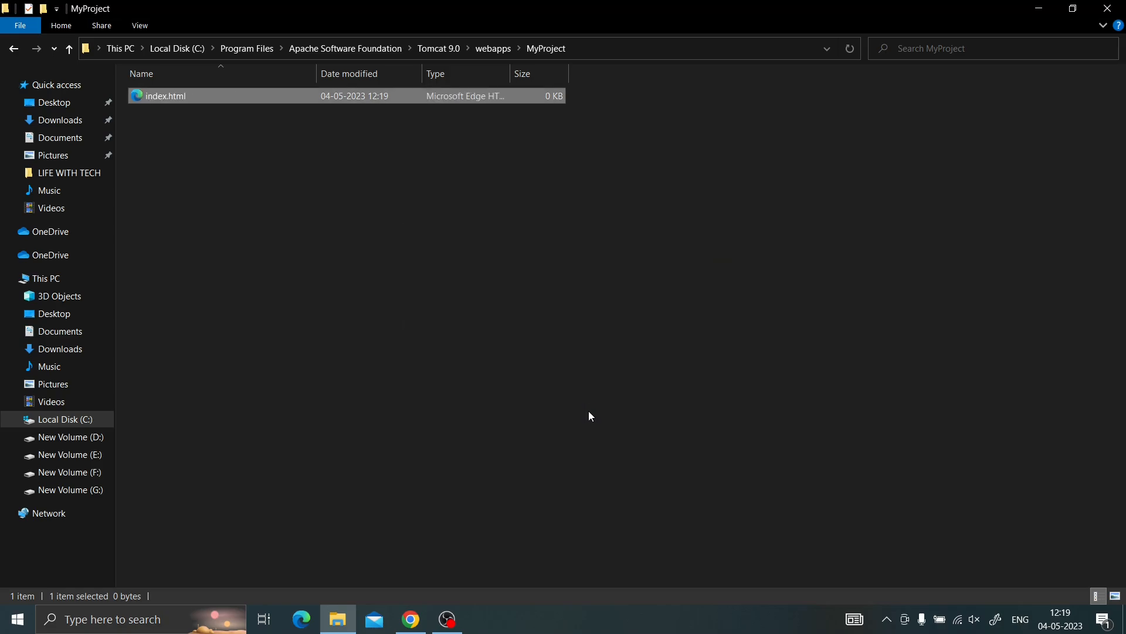
# Open index.html in Notepad without making Notepad the default app for .html files.
pyautogui.rightClick(423, 105)
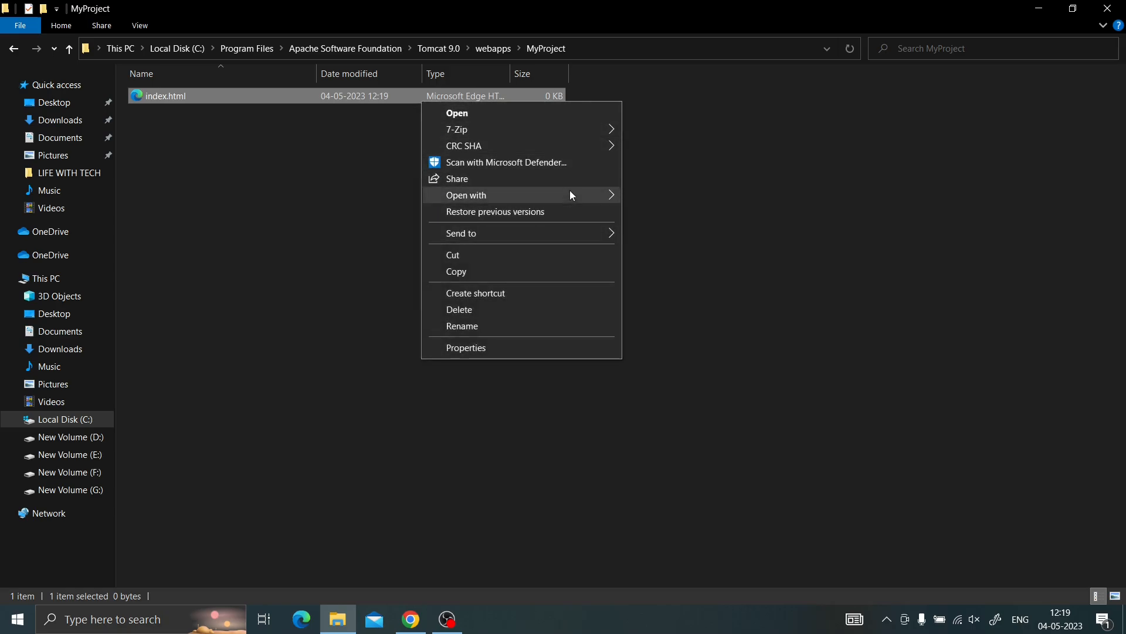
pyautogui.moveTo(570, 196)
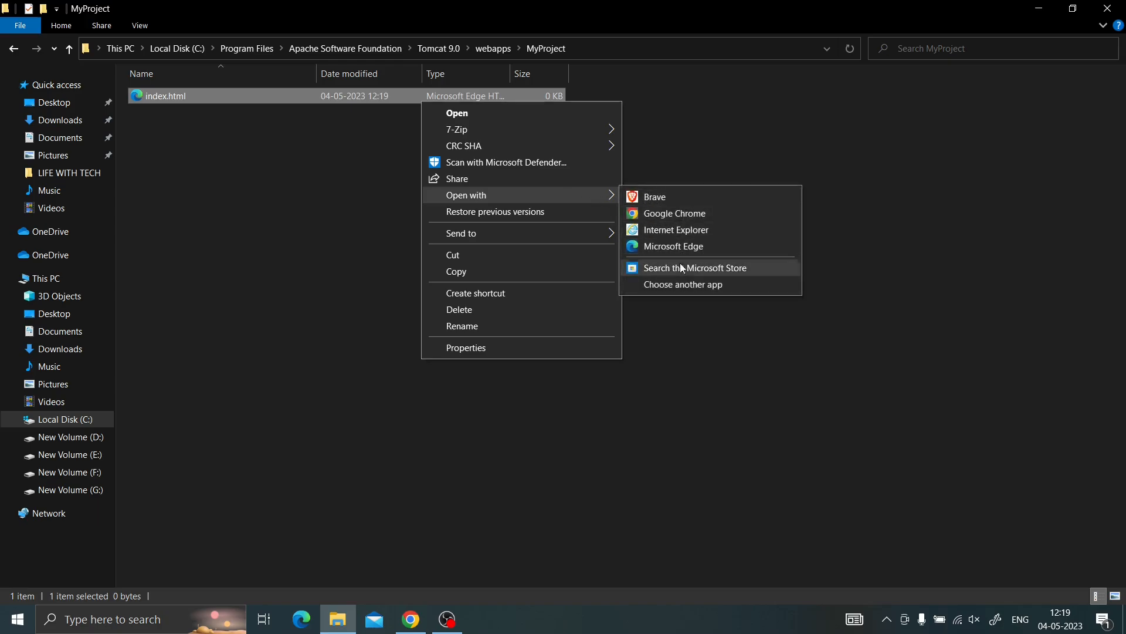
pyautogui.click(682, 284)
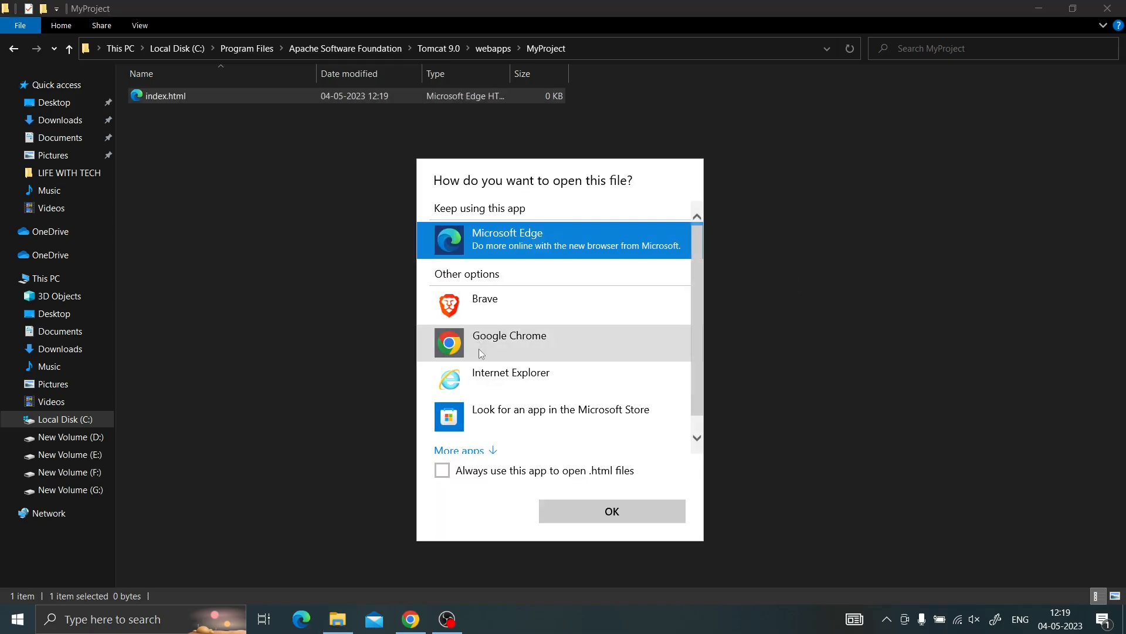
pyautogui.click(478, 451)
pyautogui.scroll(-2, 518, 367)
pyautogui.click(516, 361)
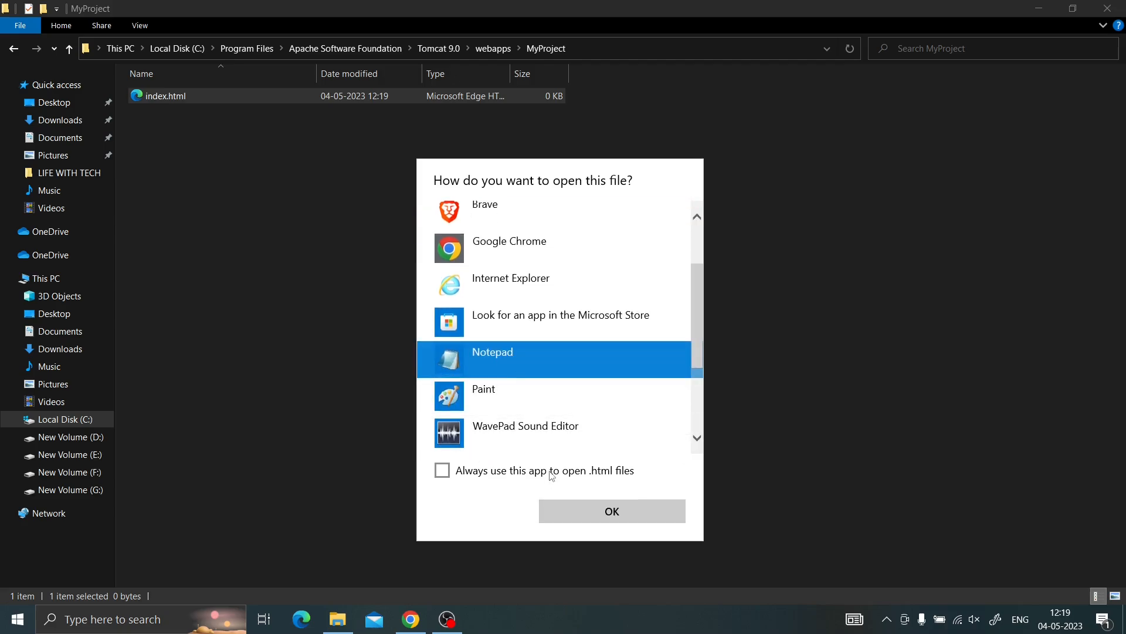
pyautogui.click(552, 472)
pyautogui.click(581, 473)
pyautogui.click(612, 511)
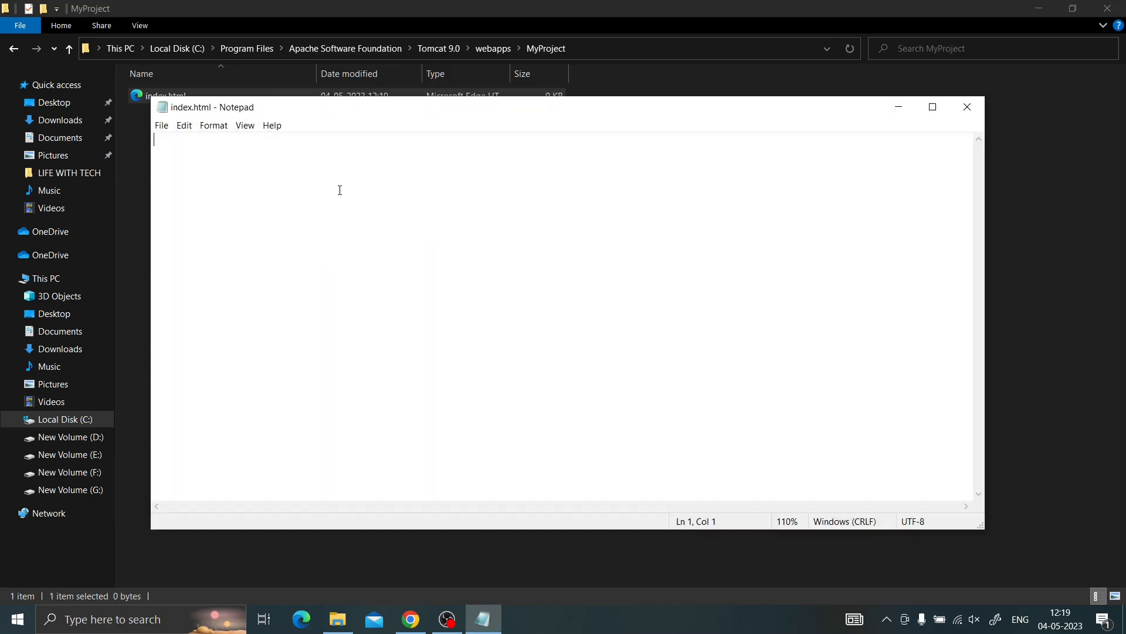
# Enter "<h1> This is Life With Tech Channel </h1>" in index.html, save the file and return to the MyProject folder.
pyautogui.scroll(15, 340, 190)
pyautogui.write('<h1')
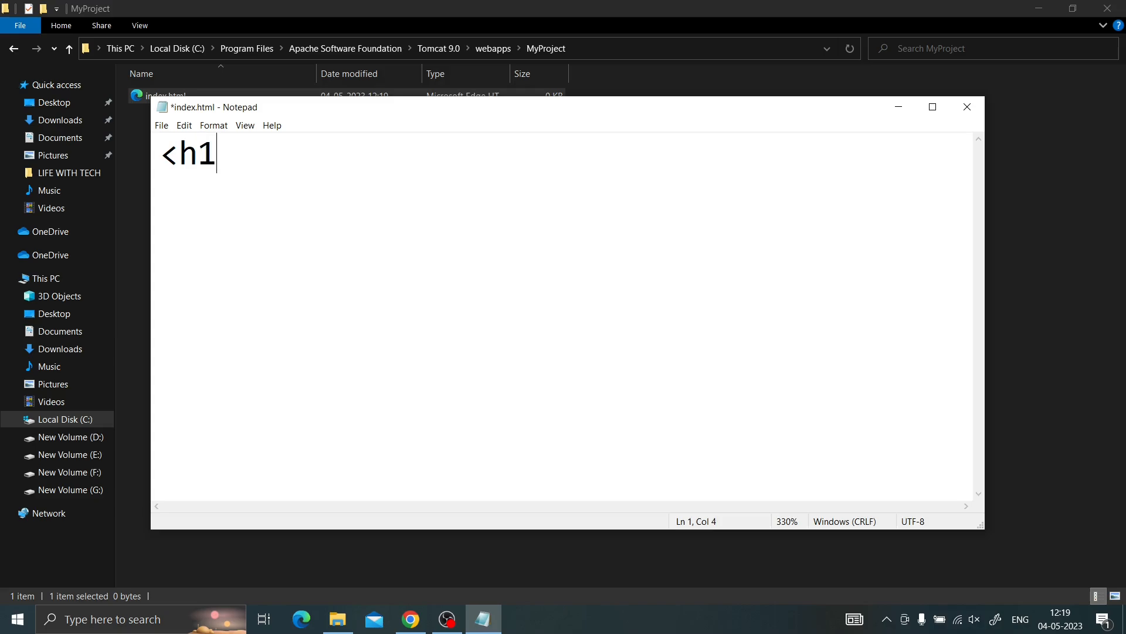
pyautogui.write('> This ')
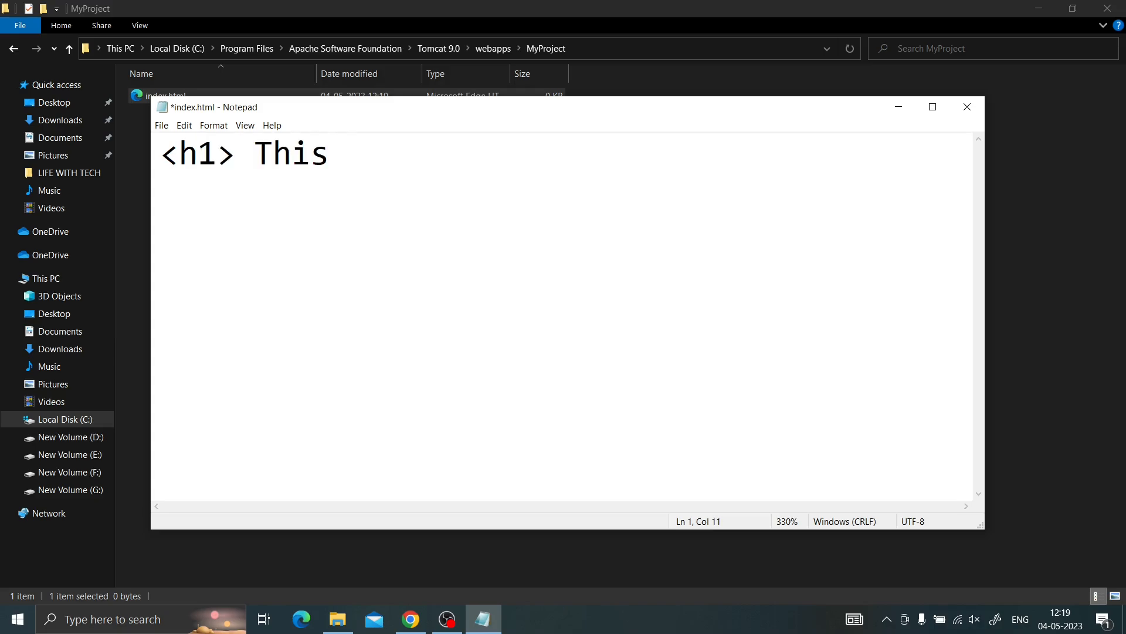
pyautogui.write('is ')
pyautogui.write('Life W')
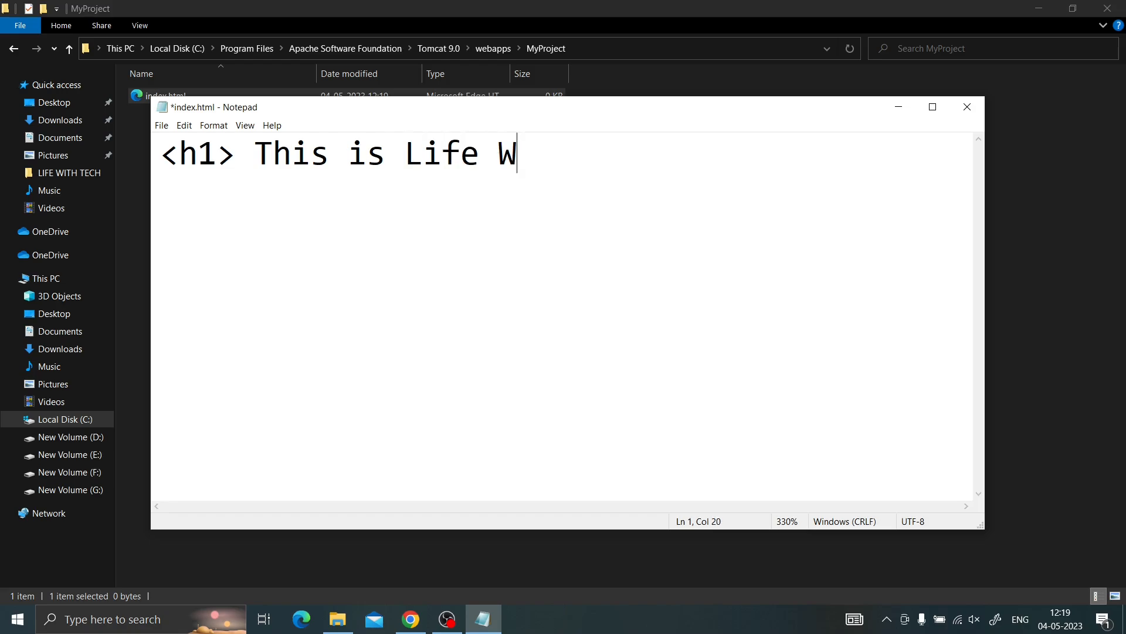
pyautogui.write('ith Te')
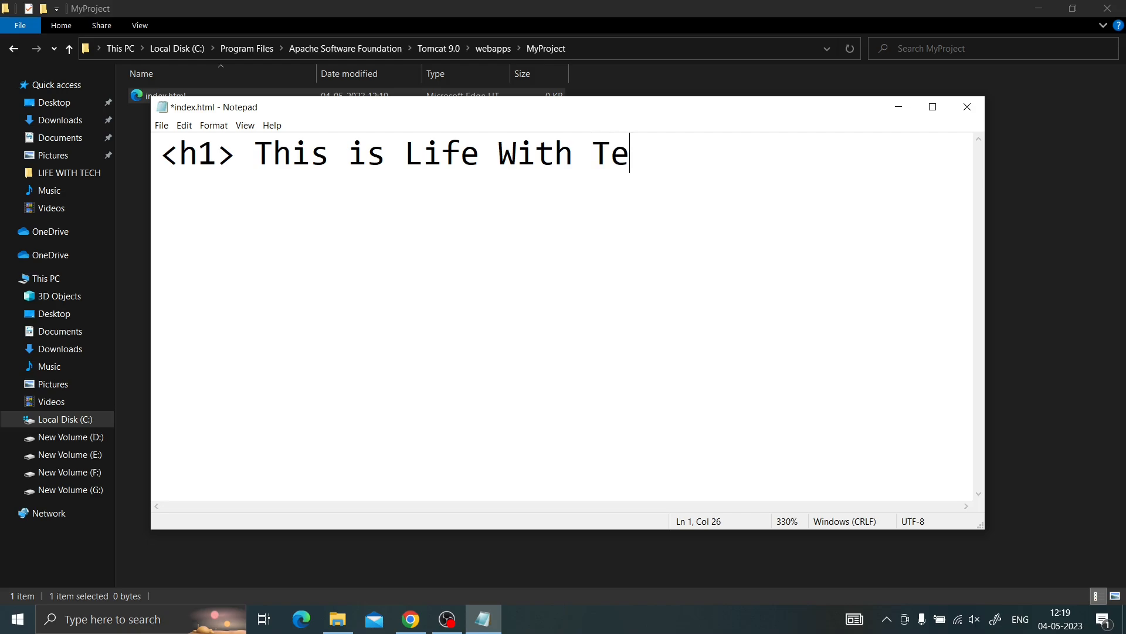
pyautogui.write('ch Chan')
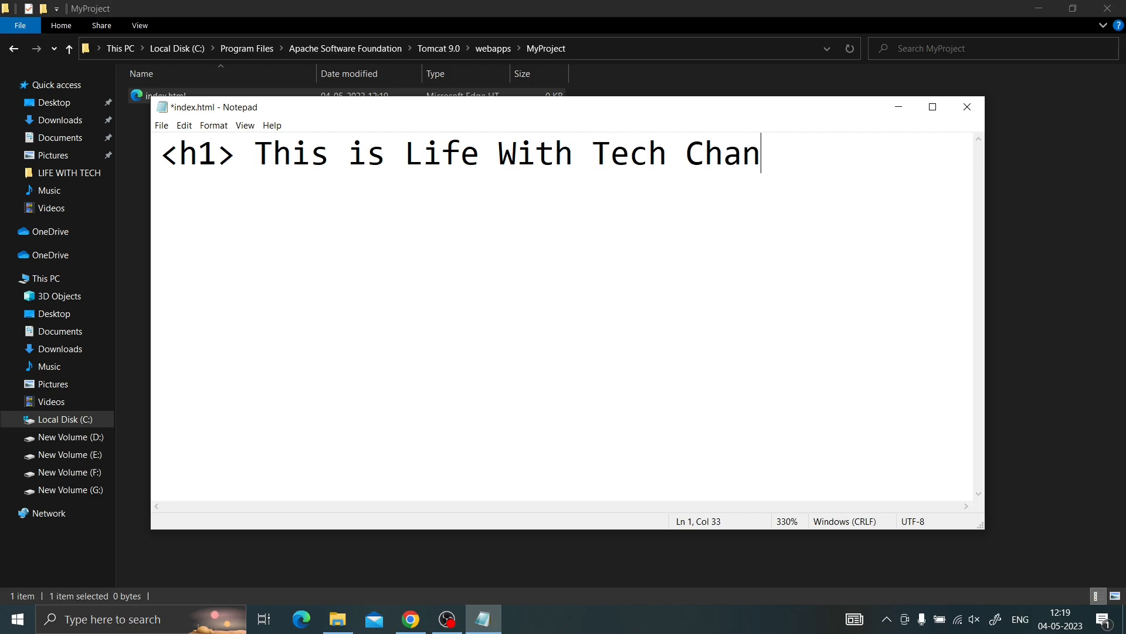
pyautogui.write('nel </h1>')
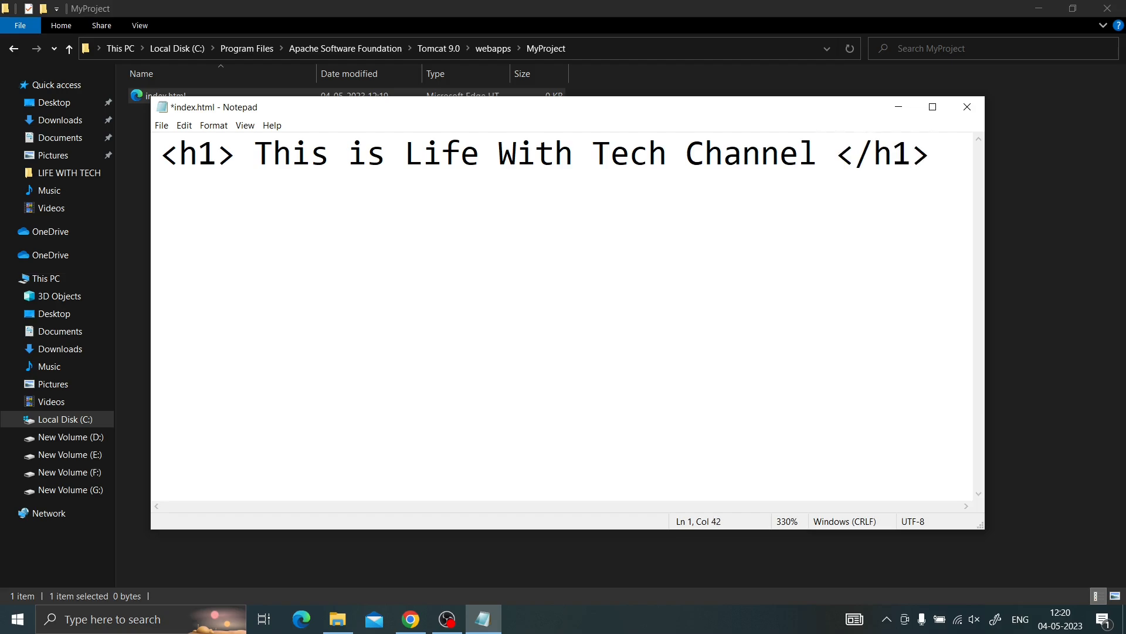
pyautogui.hotkey('ctrl', 's')
pyautogui.hotkey('alt', 'F4')
pyautogui.click(382, 142)
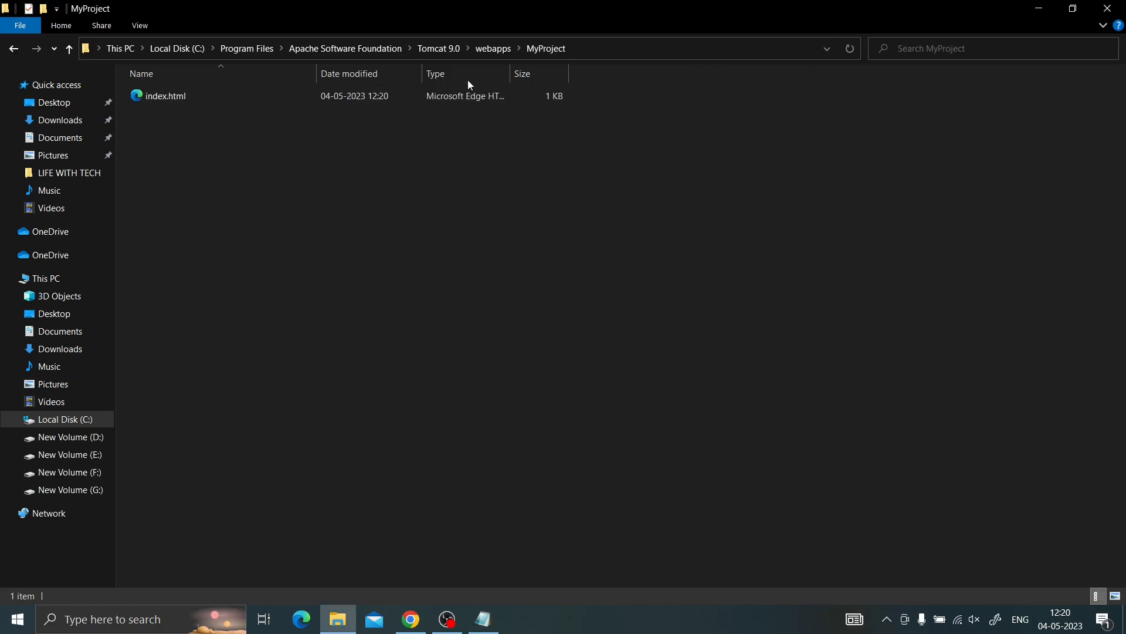
# Switch to Chrome, reload Tomcat's manager page and open the /MyProject application to check its heading.
pyautogui.click(411, 619)
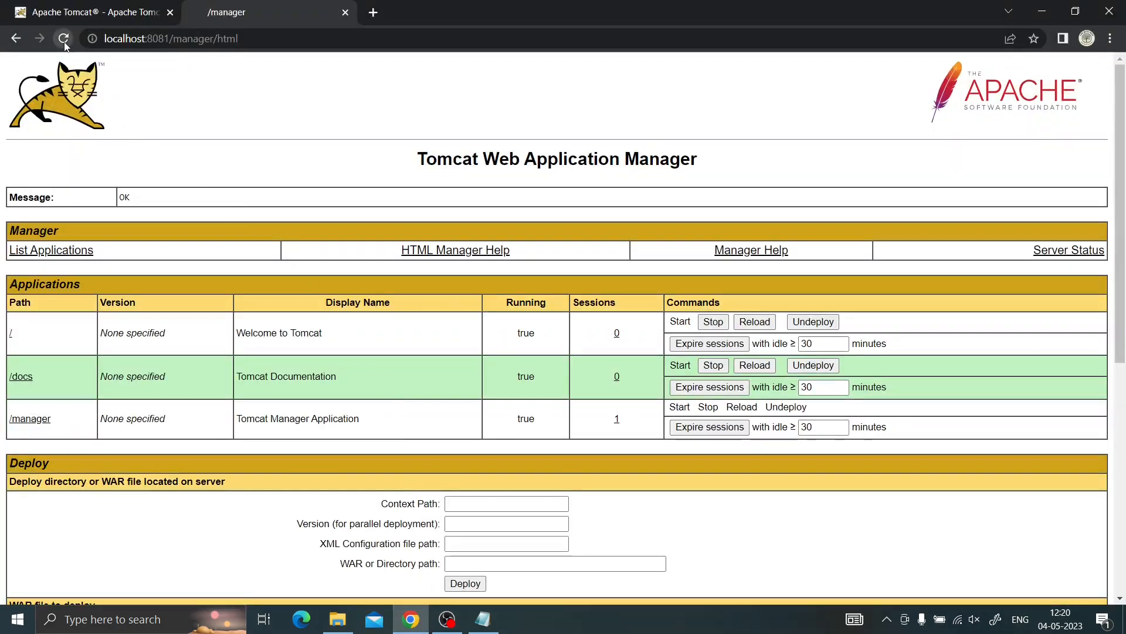
pyautogui.click(64, 41)
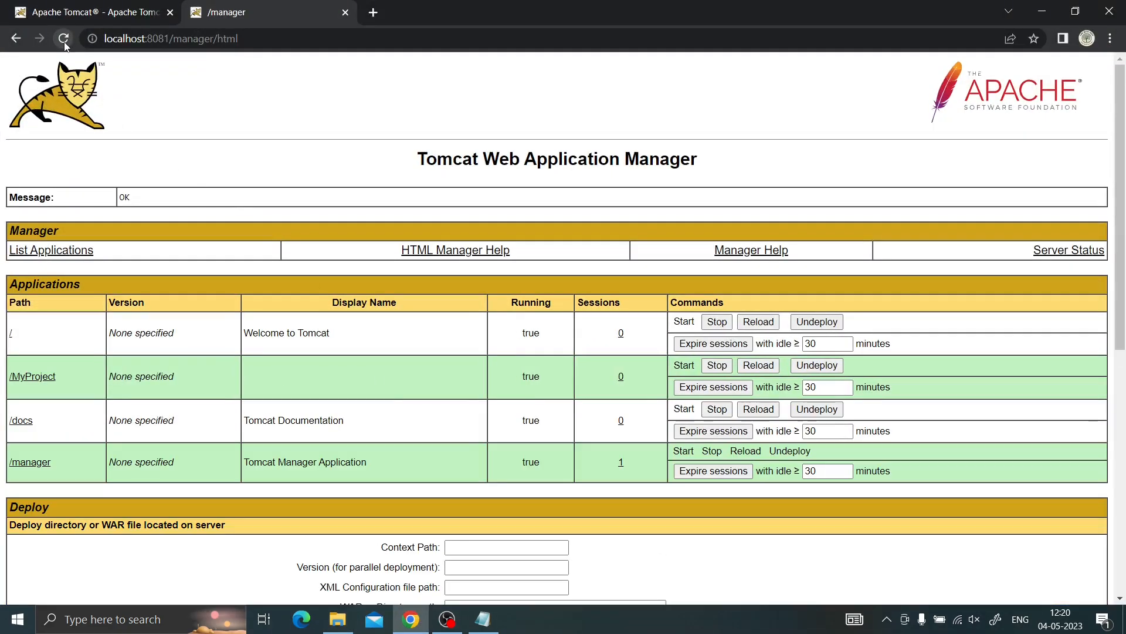
pyautogui.click(41, 383)
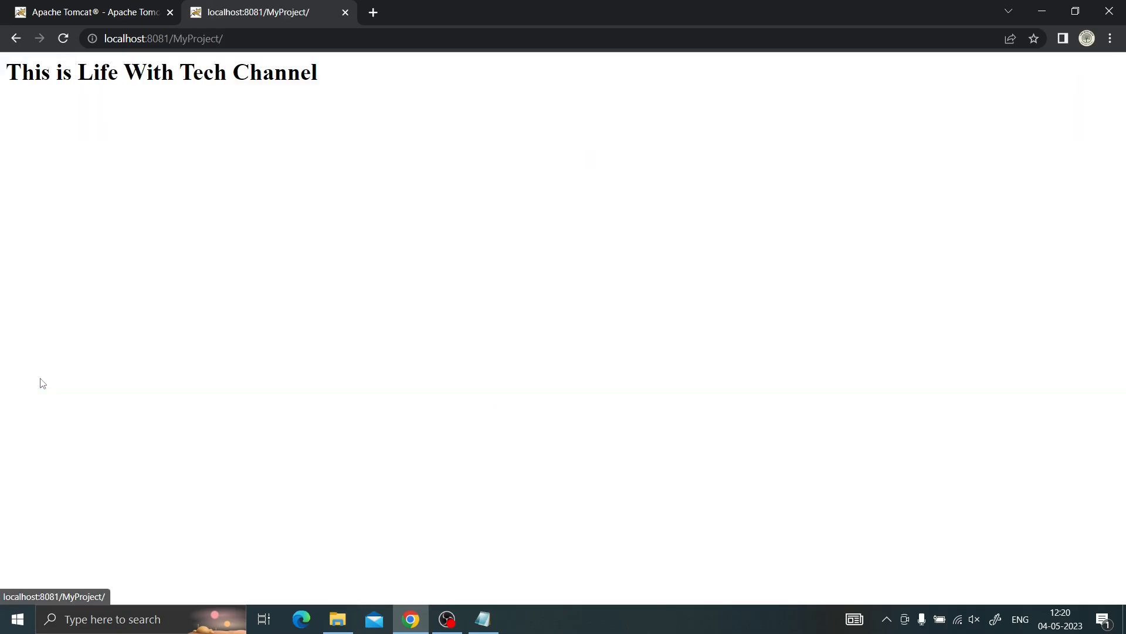
pyautogui.moveTo(7, 73); pyautogui.dragTo(322, 84)
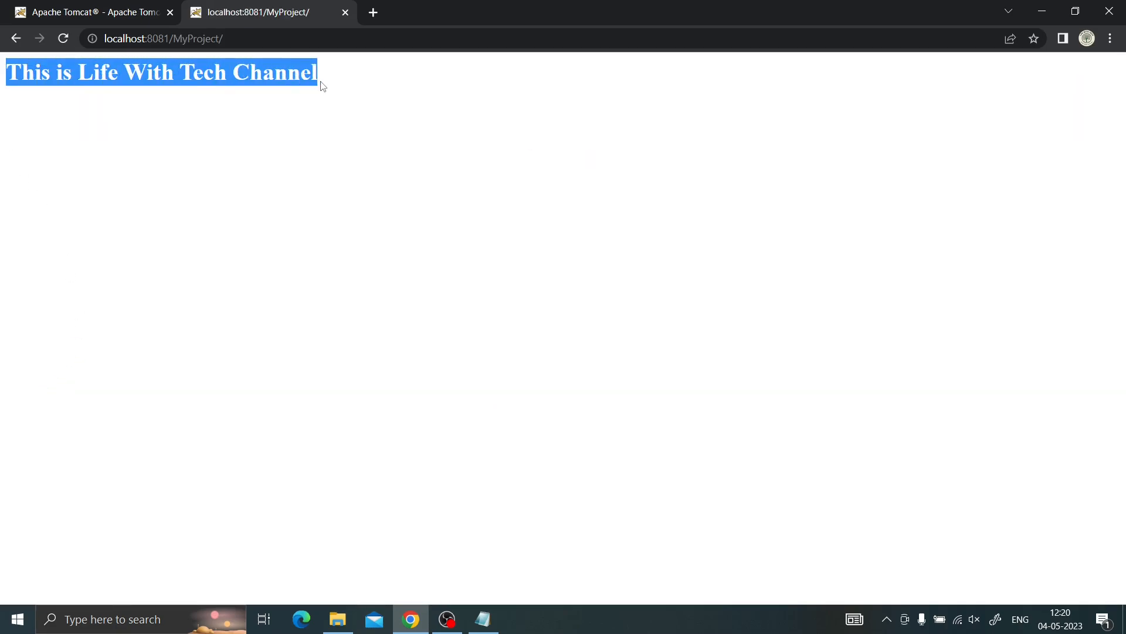
pyautogui.click(322, 85)
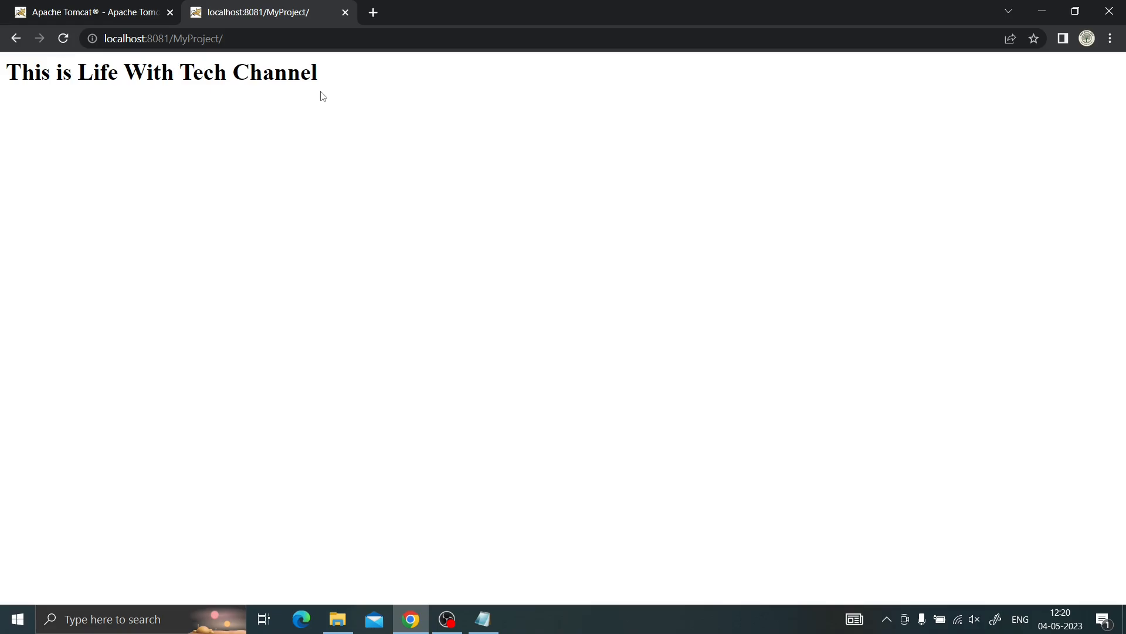
# Open localhost:8081/MyProject in a new browser tab, and minimize the open windows to show the desktop.
pyautogui.click(373, 13)
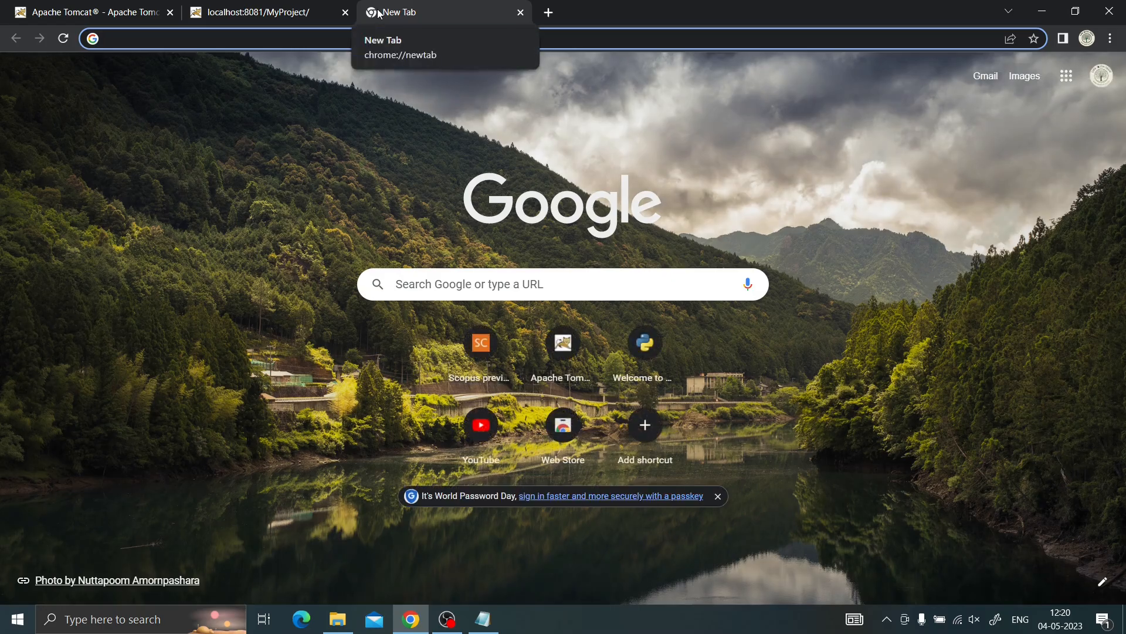
pyautogui.write('local')
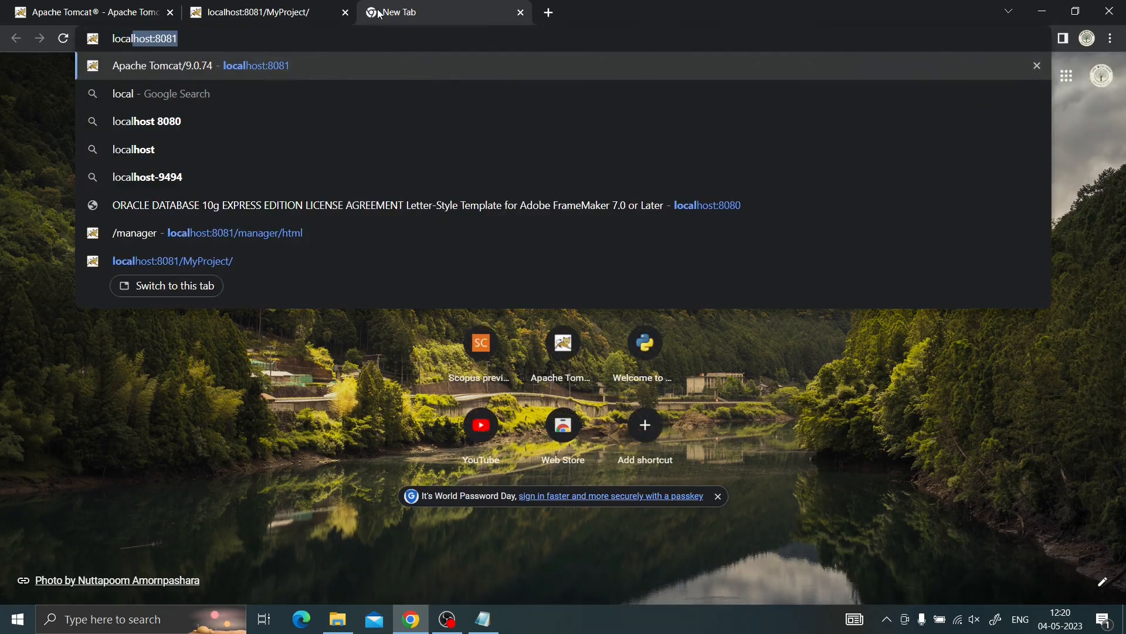
pyautogui.press('Right')
pyautogui.write('/')
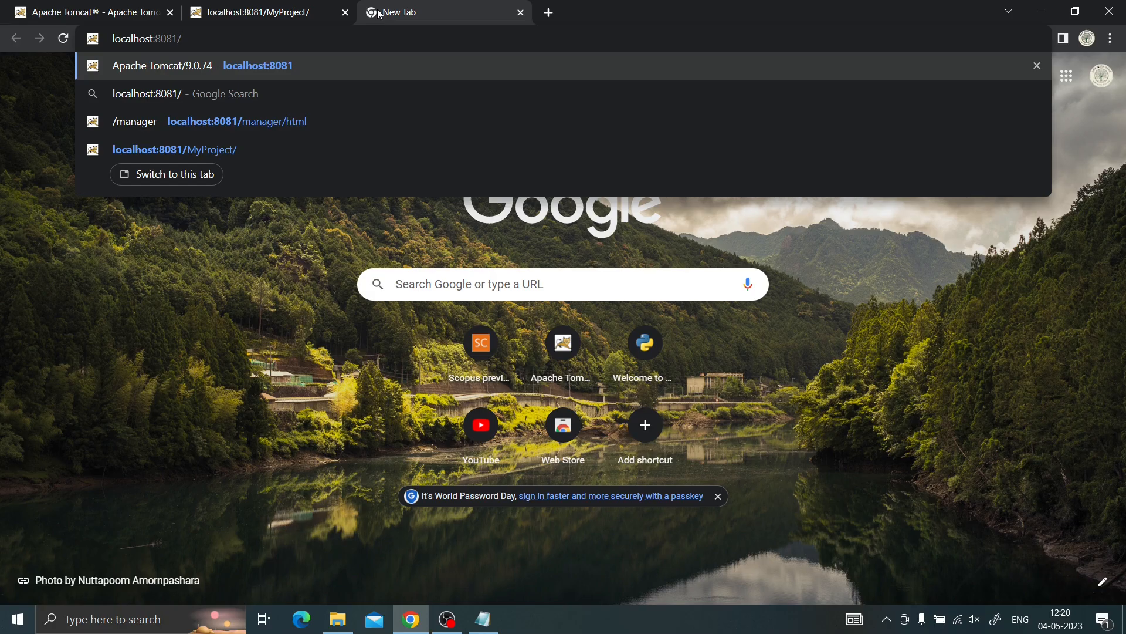
pyautogui.write('my')
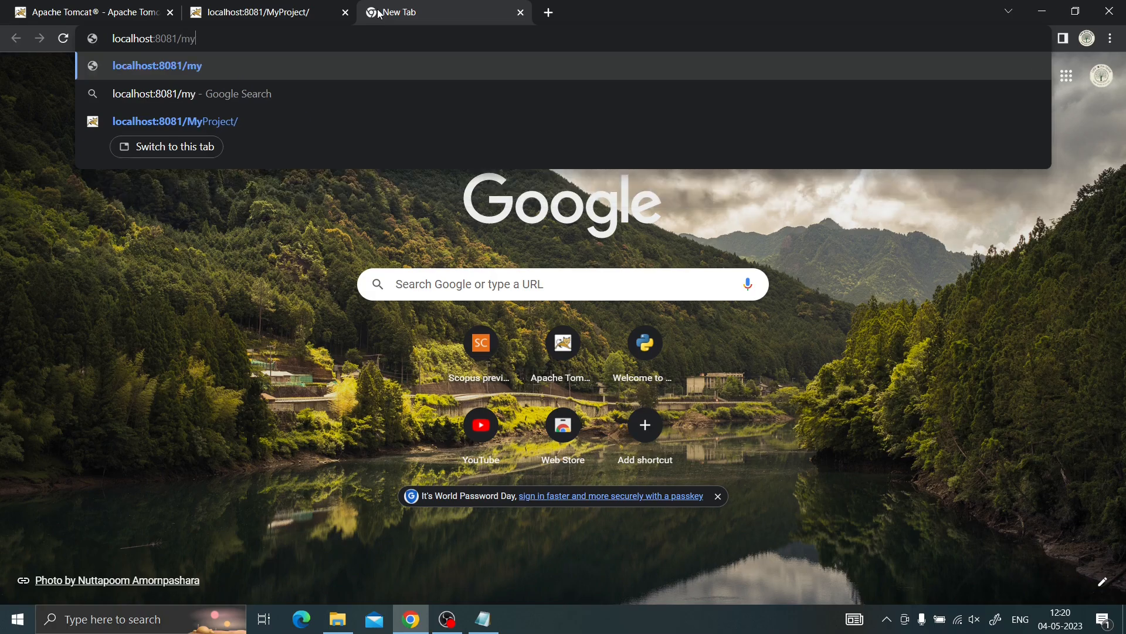
pyautogui.press('BackSpace')
pyautogui.press('BackSpace')
pyautogui.write('M')
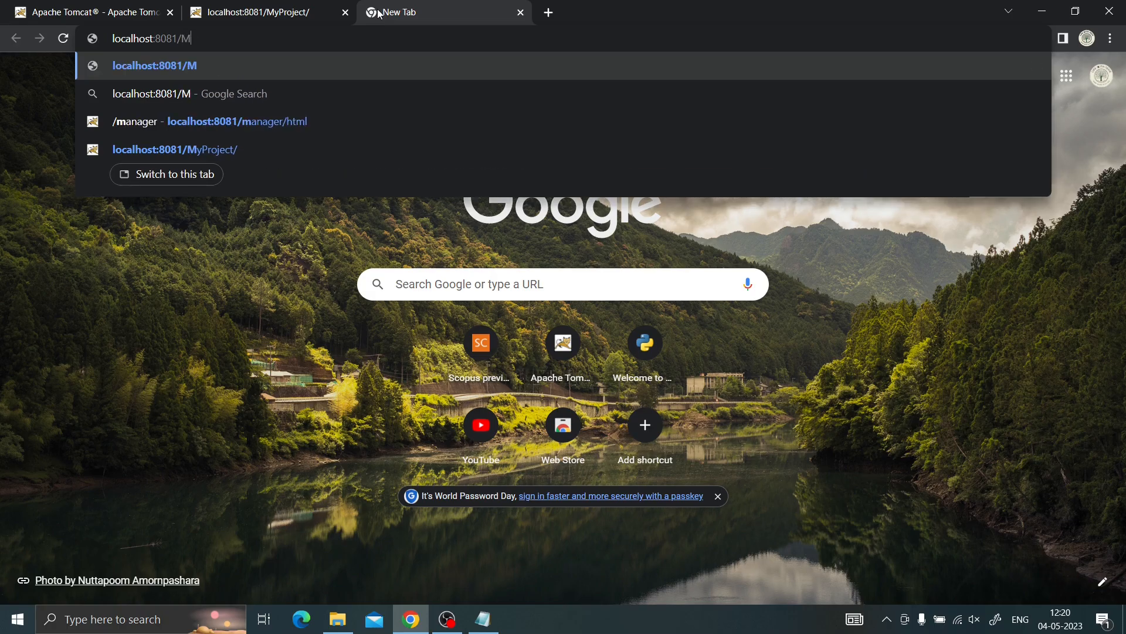
pyautogui.write('yProject')
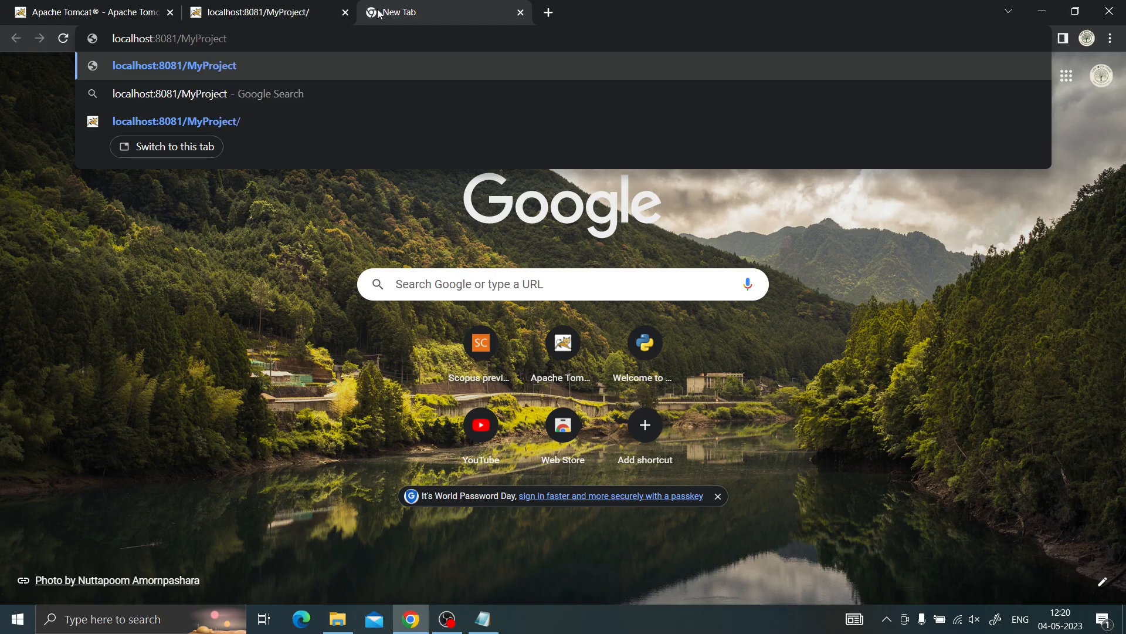
pyautogui.press('Return')
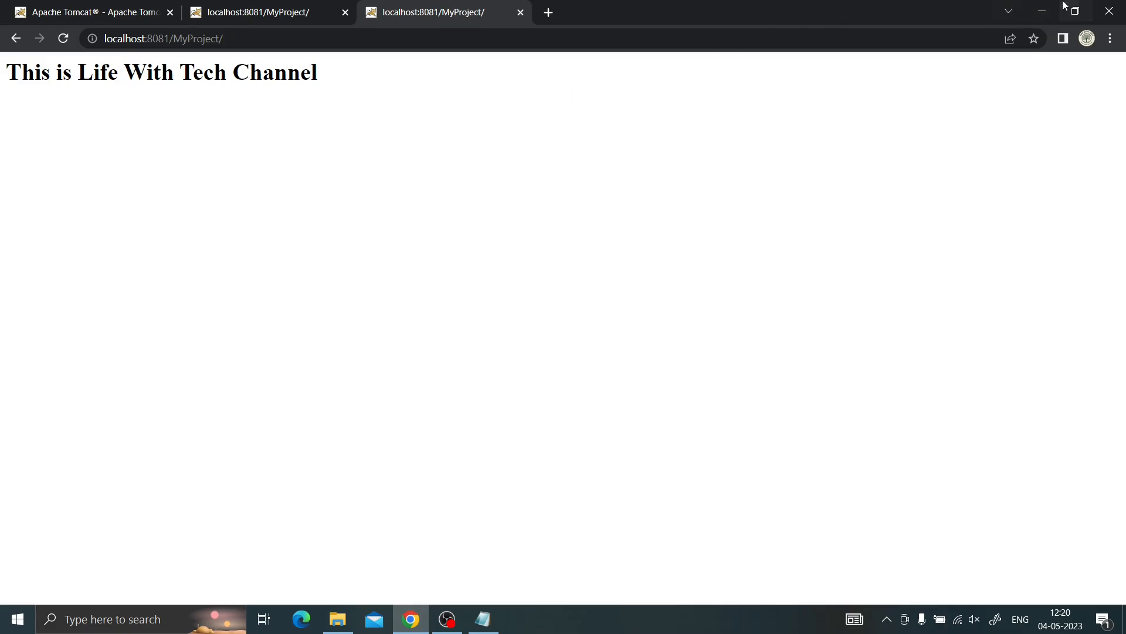
pyautogui.click(1042, 12)
pyautogui.click(1045, 8)
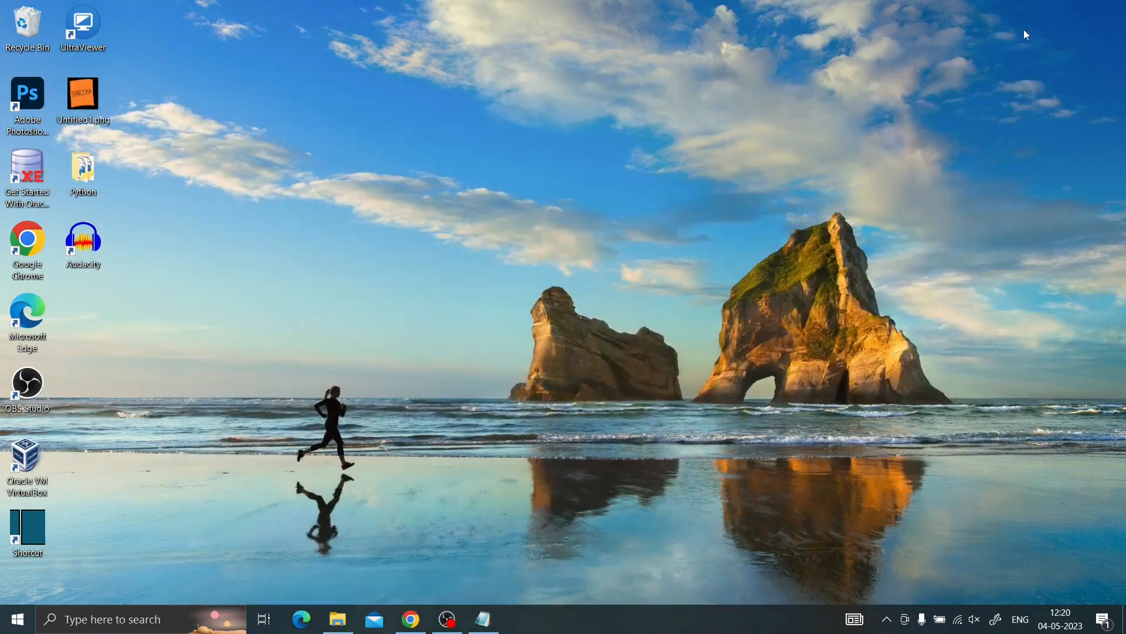